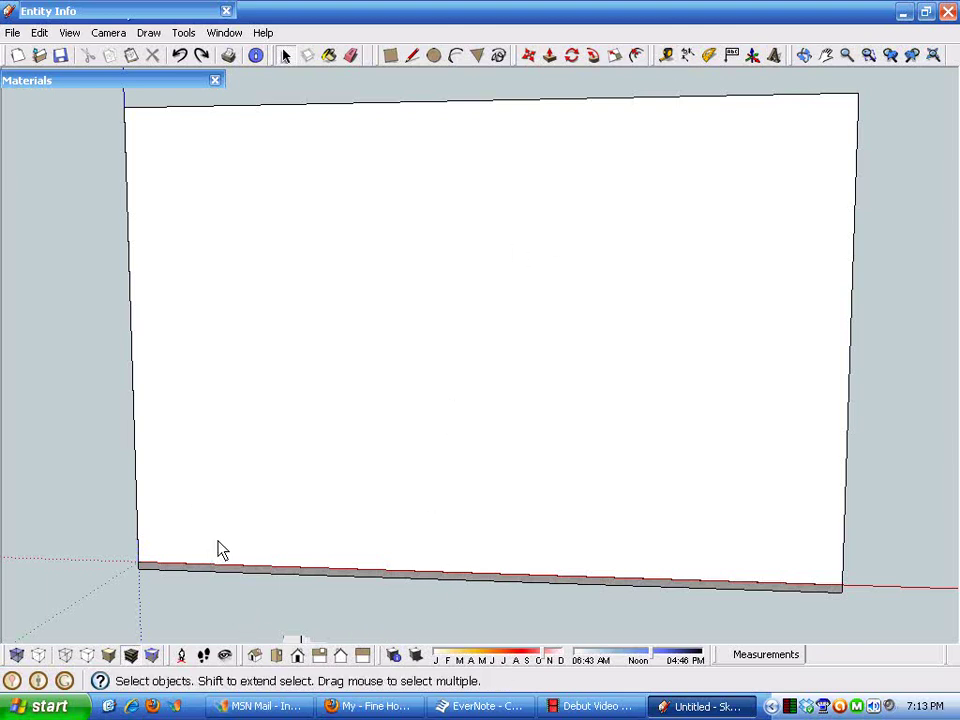
# Zoom and orbit in on the slab edge at the wall's lower-left corner.
pyautogui.scroll(2, 165, 600)
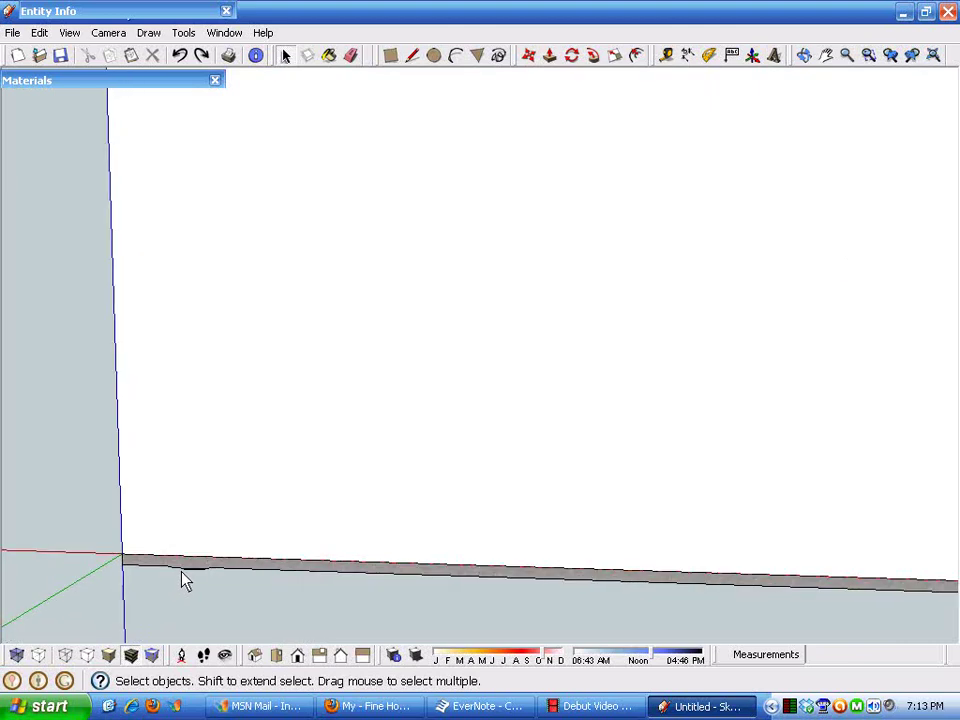
pyautogui.scroll(2, 205, 617)
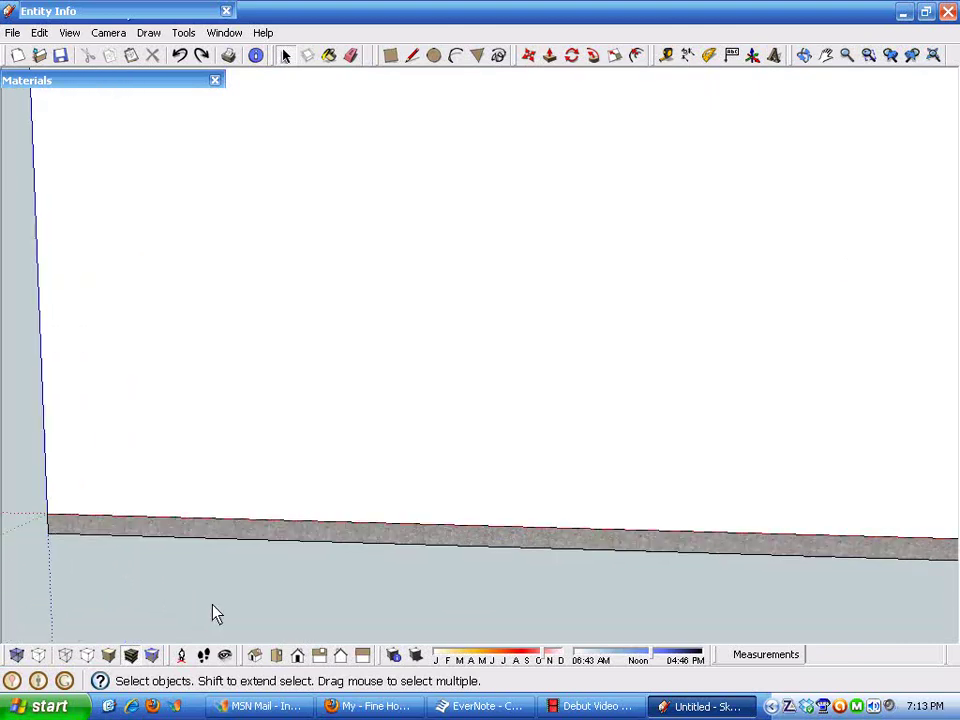
pyautogui.scroll(-3, 213, 613)
pyautogui.scroll(-2, 594, 339)
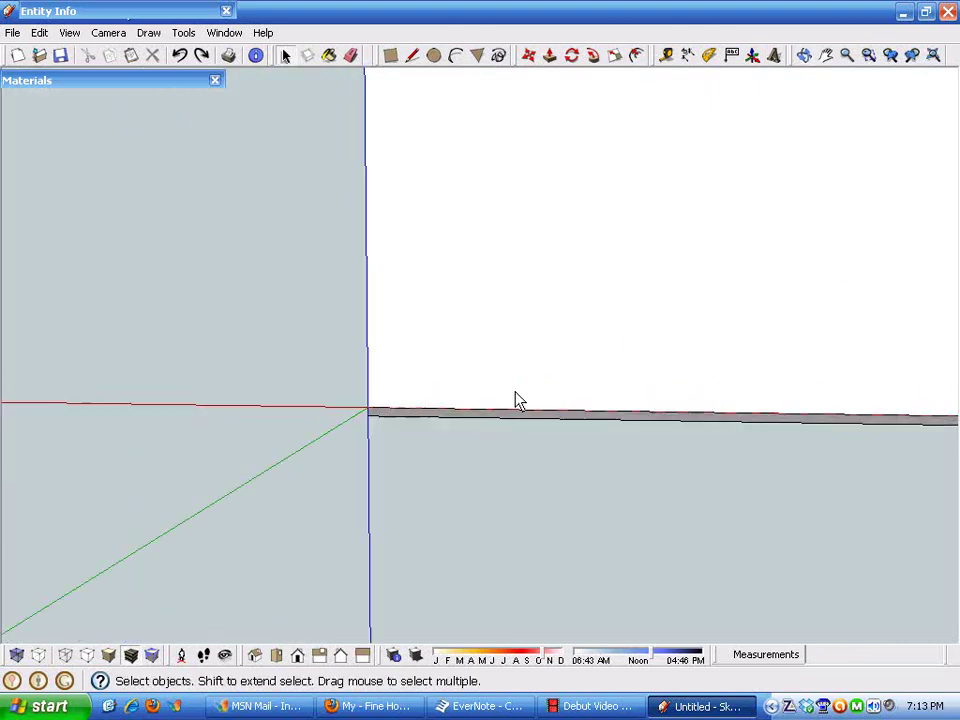
pyautogui.scroll(-5, 734, 238)
pyautogui.moveTo(600, 340); pyautogui.dragTo(480, 400, button='middle')
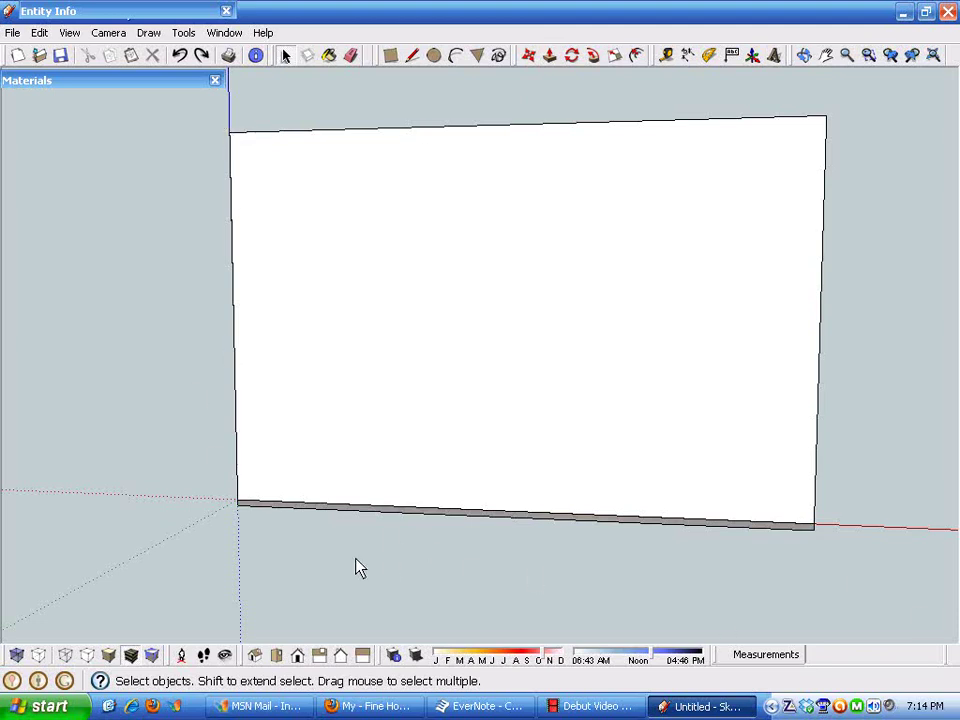
pyautogui.moveTo(360, 568); pyautogui.dragTo(392, 594, button='middle')
pyautogui.scroll(5, 354, 570)
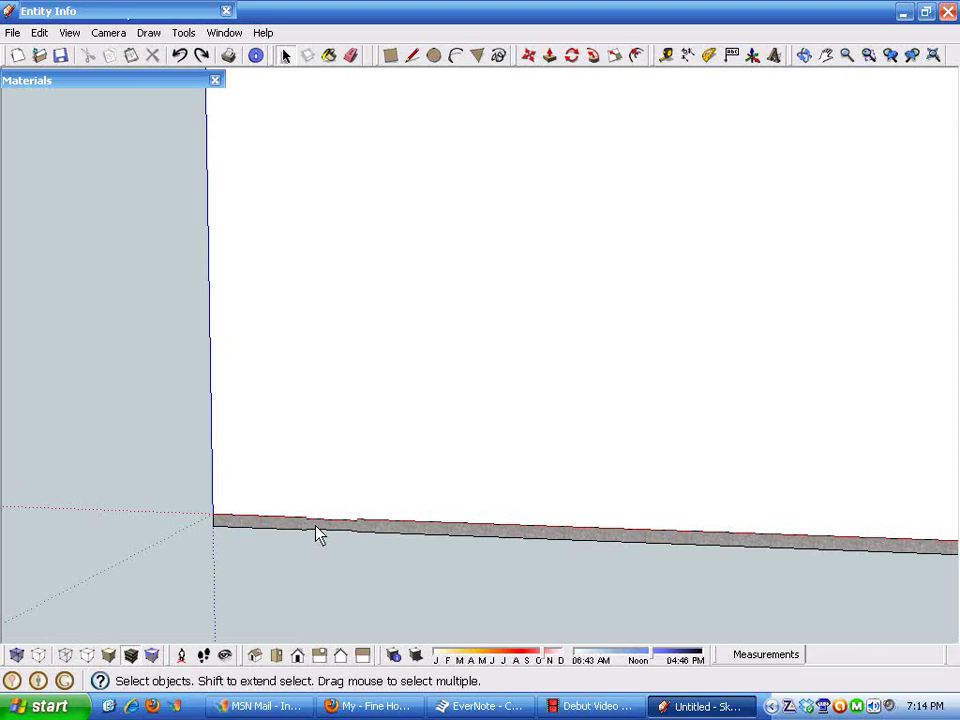
pyautogui.scroll(4, 310, 540)
pyautogui.moveTo(302, 544); pyautogui.dragTo(343, 459, button='middle')
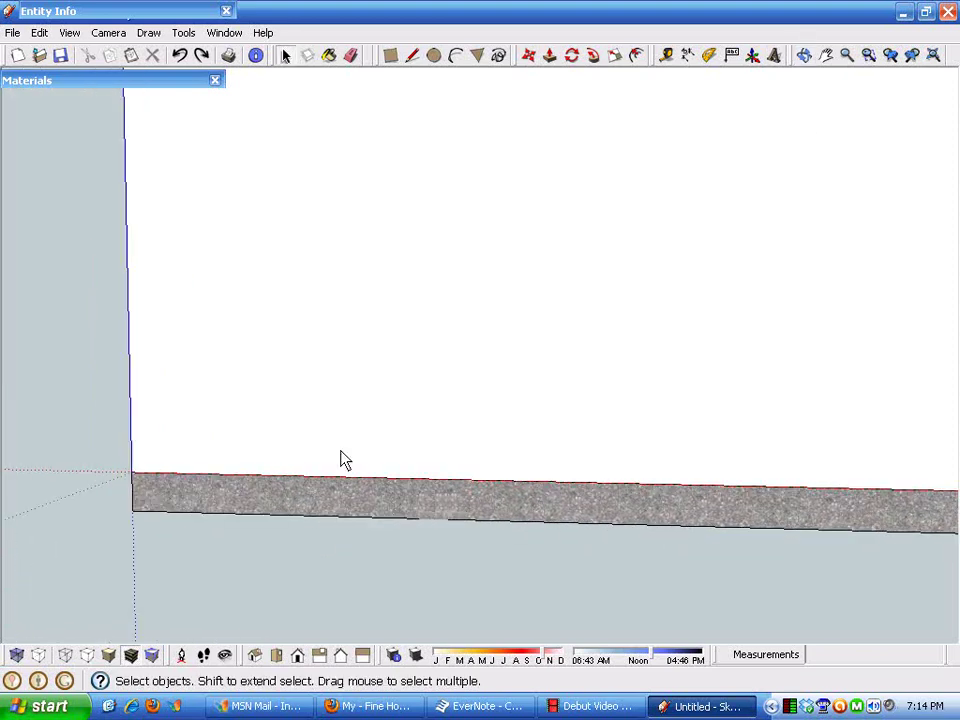
# Dimension the slab edge's 4" thickness from top to bottom corner, placed to the left.
pyautogui.click(688, 56)
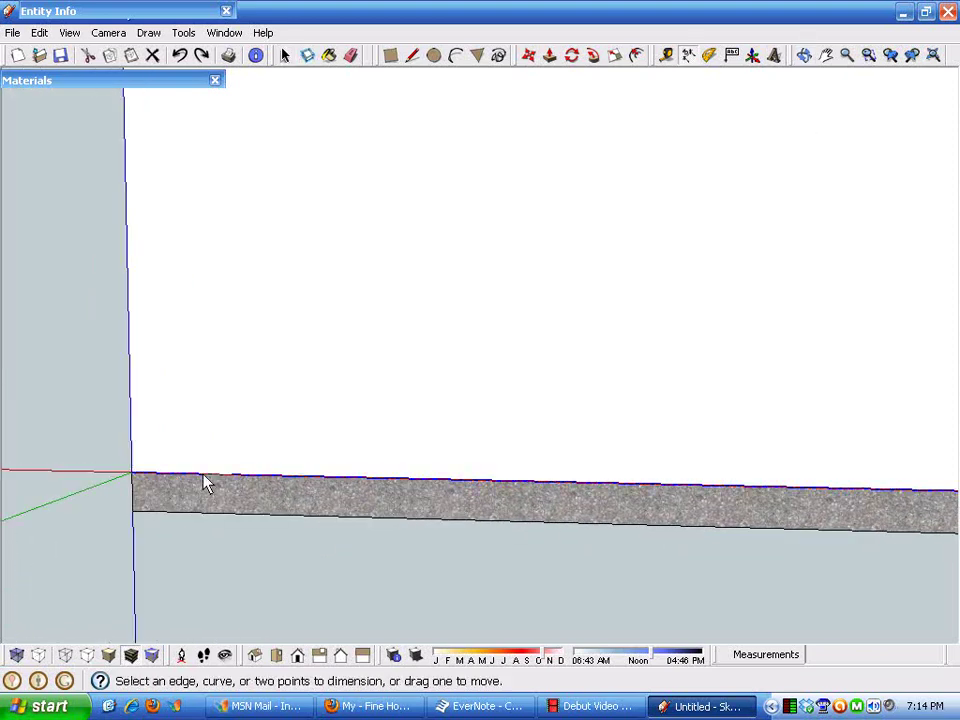
pyautogui.click(130, 474)
pyautogui.click(132, 511)
pyautogui.click(62, 496)
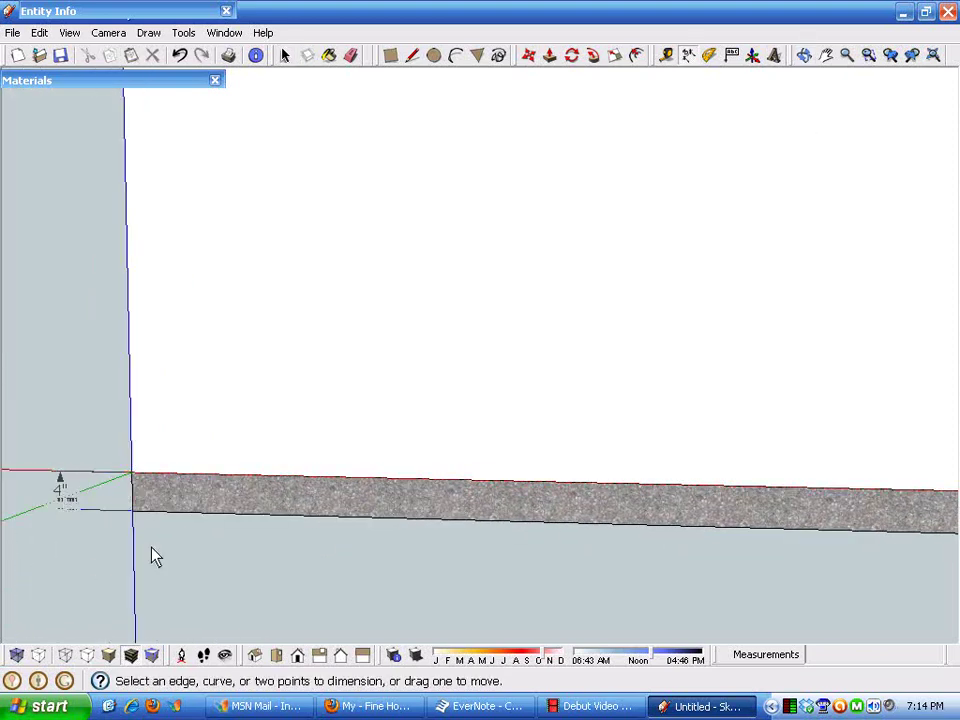
pyautogui.scroll(-1, 180, 550)
pyautogui.scroll(-3, 462, 288)
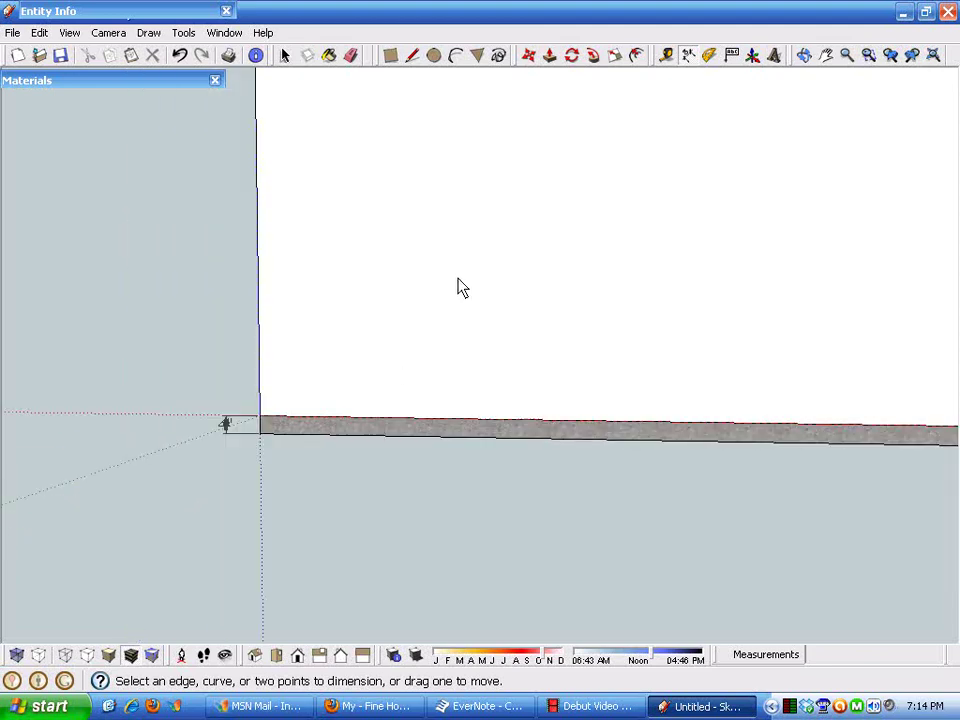
pyautogui.moveTo(461, 255)
pyautogui.mouseDown(button='middle')
pyautogui.moveTo(306, 371)
pyautogui.moveTo(366, 347)
pyautogui.moveTo(390, 385)
pyautogui.mouseUp(button='middle')
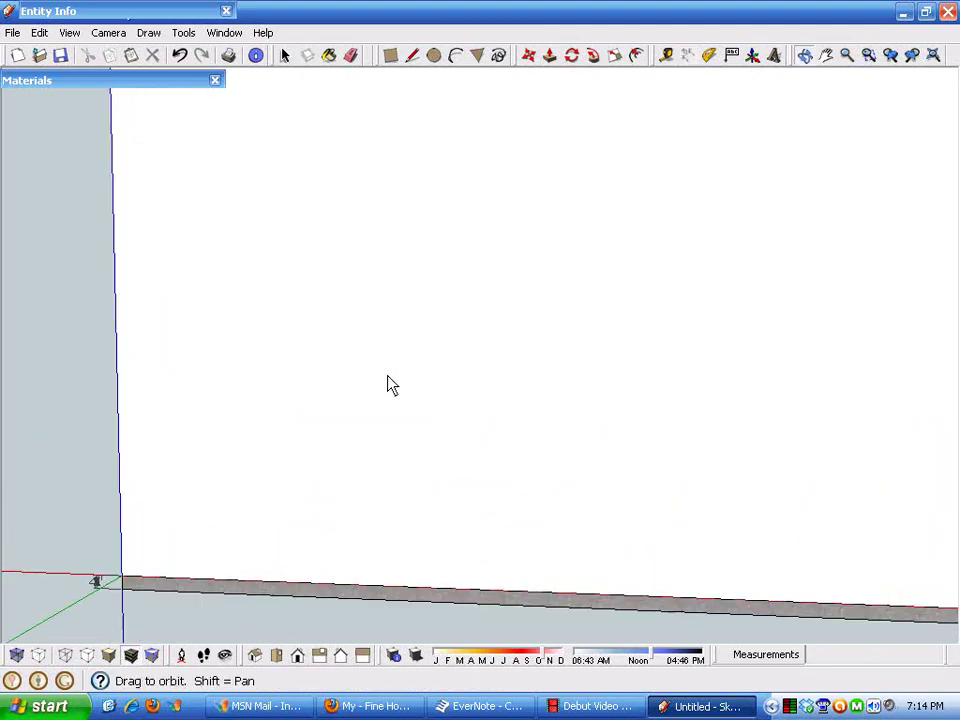
# Add a horizontal guide 123.75" above the wall's bottom edge with the Tape Measure.
pyautogui.click(668, 57)
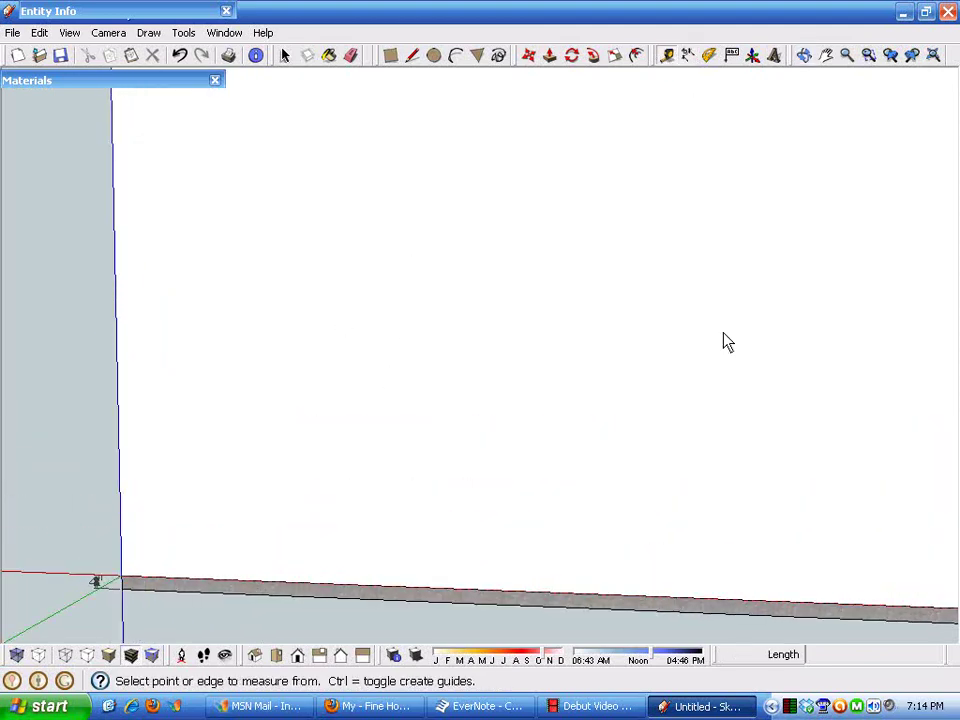
pyautogui.click(317, 584)
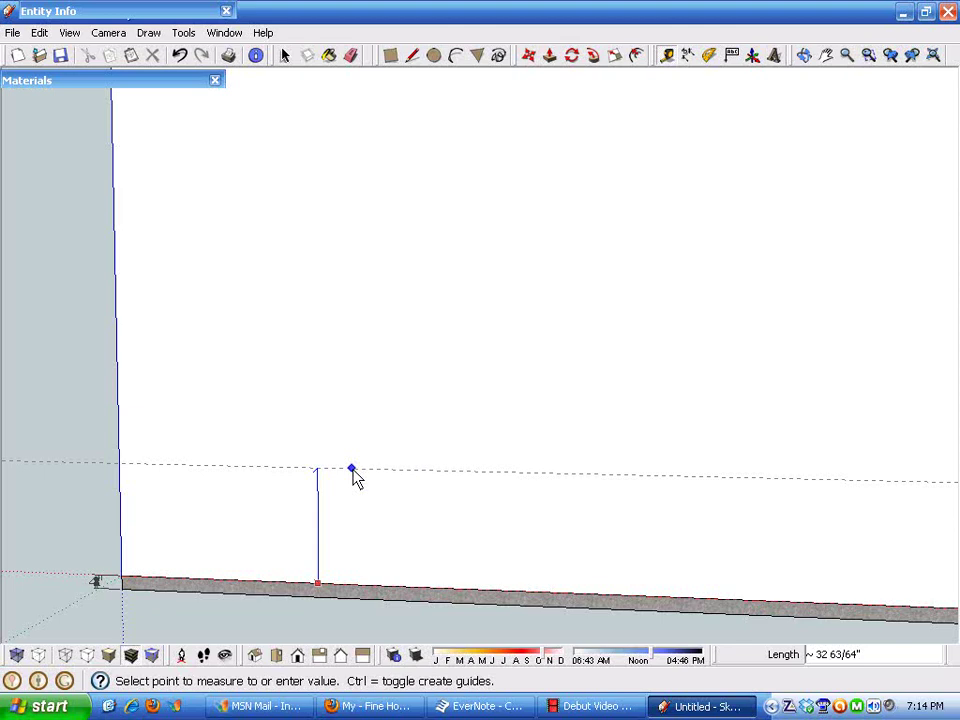
pyautogui.write('123.75')
pyautogui.press('Return')
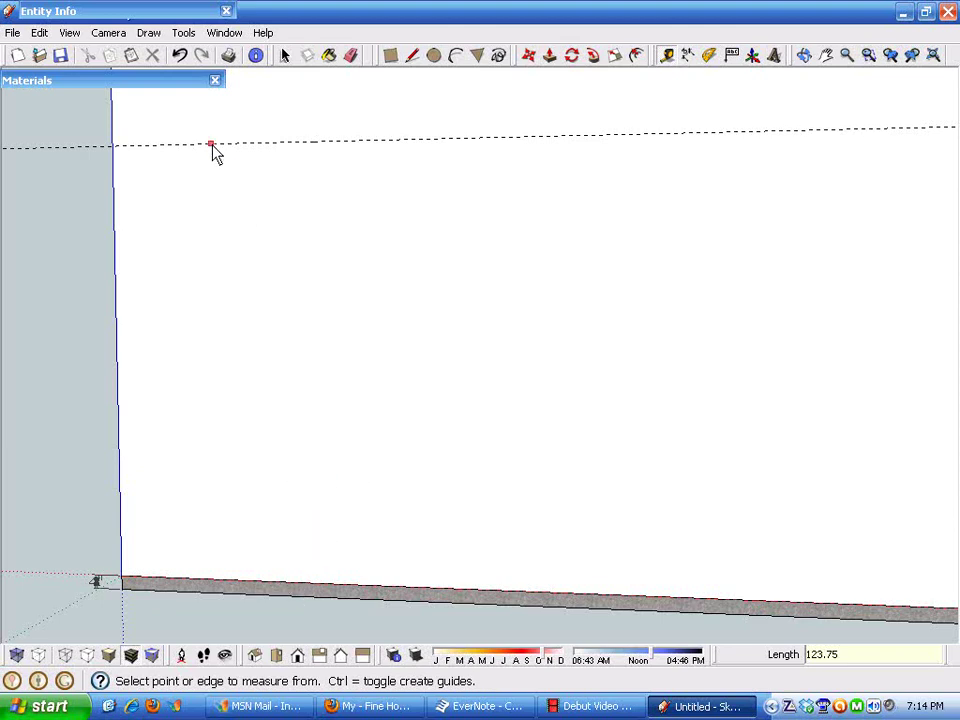
# Reframe the view on the new guide and begin measuring down from it.
pyautogui.scroll(-1, 364, 336)
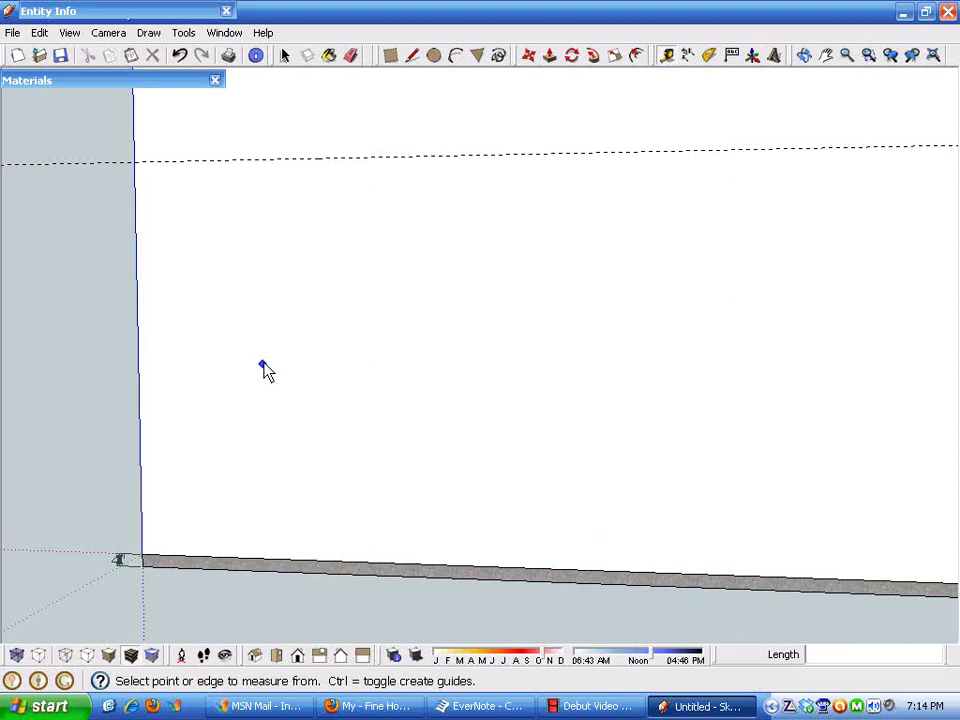
pyautogui.moveTo(265, 370); pyautogui.dragTo(285, 452, button='middle')
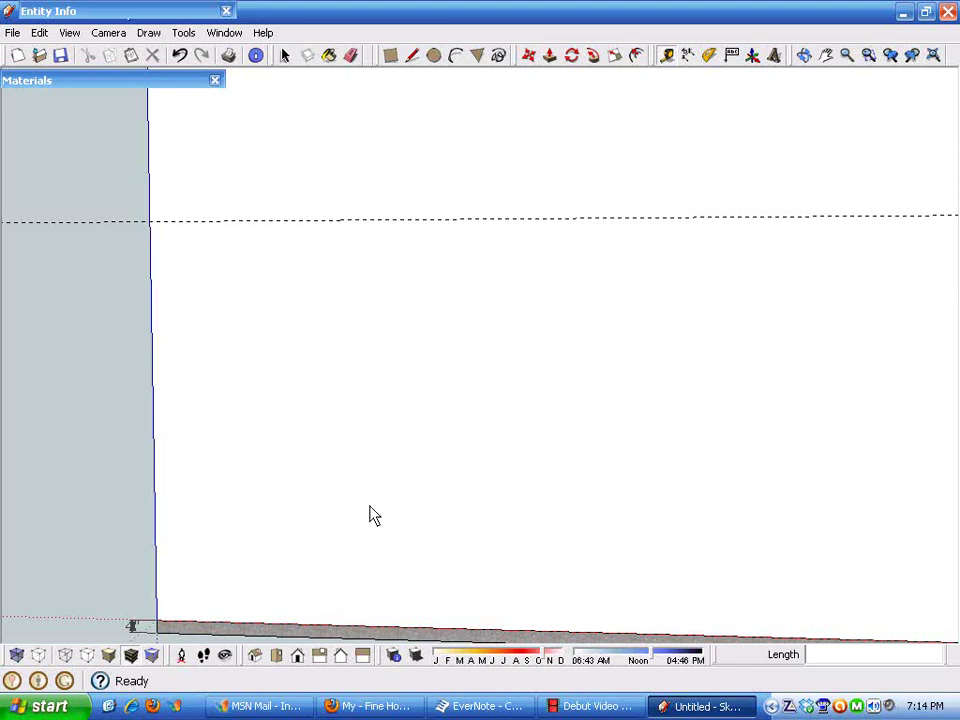
pyautogui.moveTo(330, 388); pyautogui.dragTo(325, 445, button='middle')
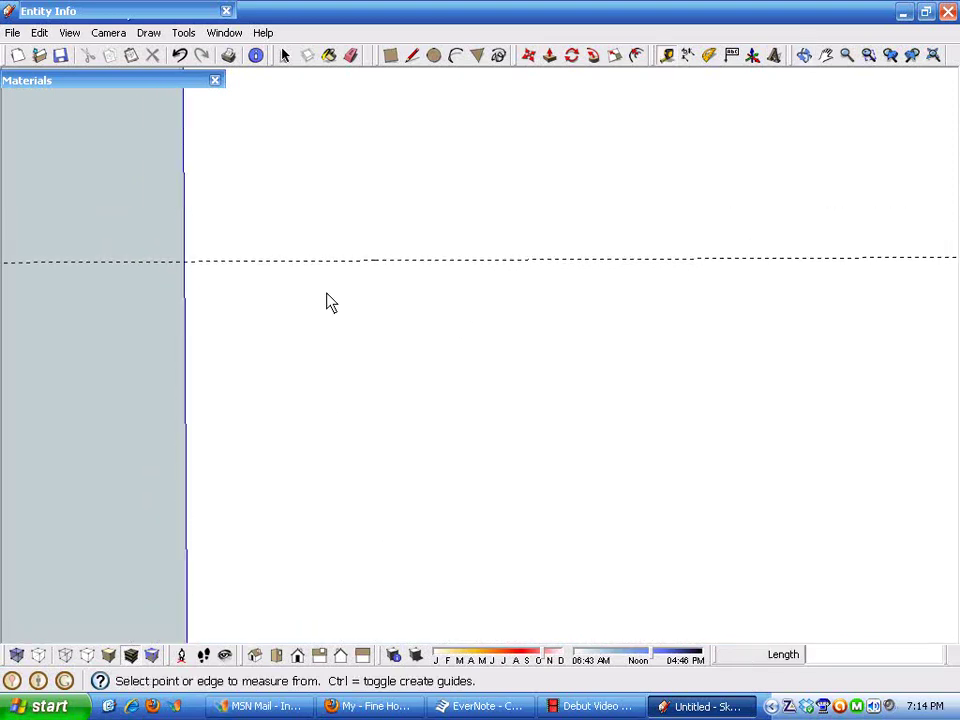
pyautogui.moveTo(272, 306); pyautogui.dragTo(395, 300, button='middle')
pyautogui.scroll(3, 292, 282)
pyautogui.click(293, 251)
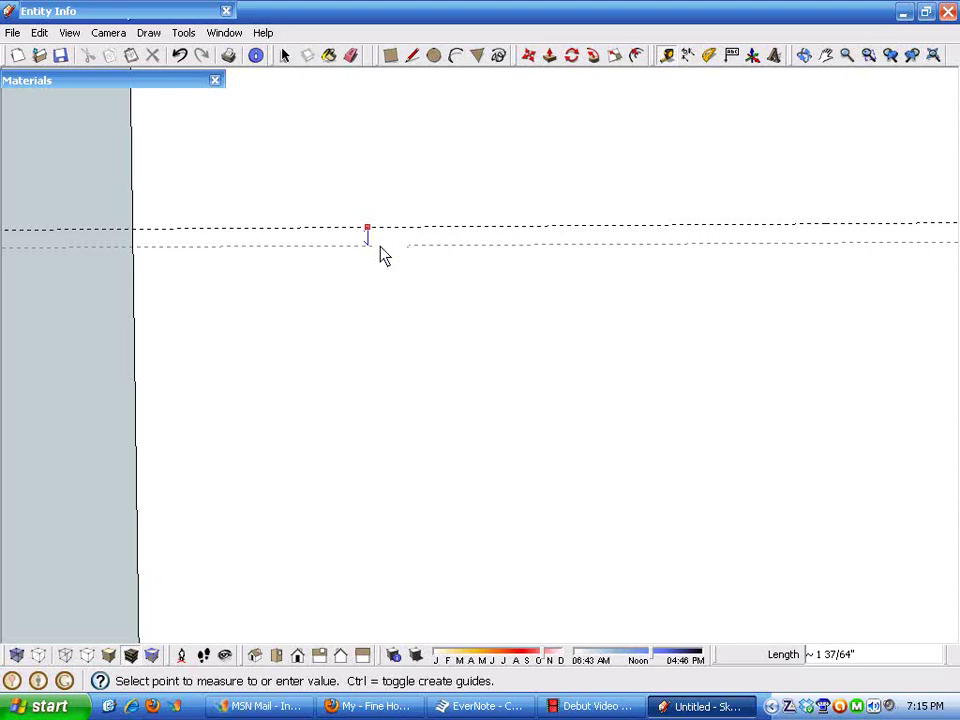
# Add horizontal guides 0.75" and then 18" below the top guide.
pyautogui.write('.75')
pyautogui.press('Return')
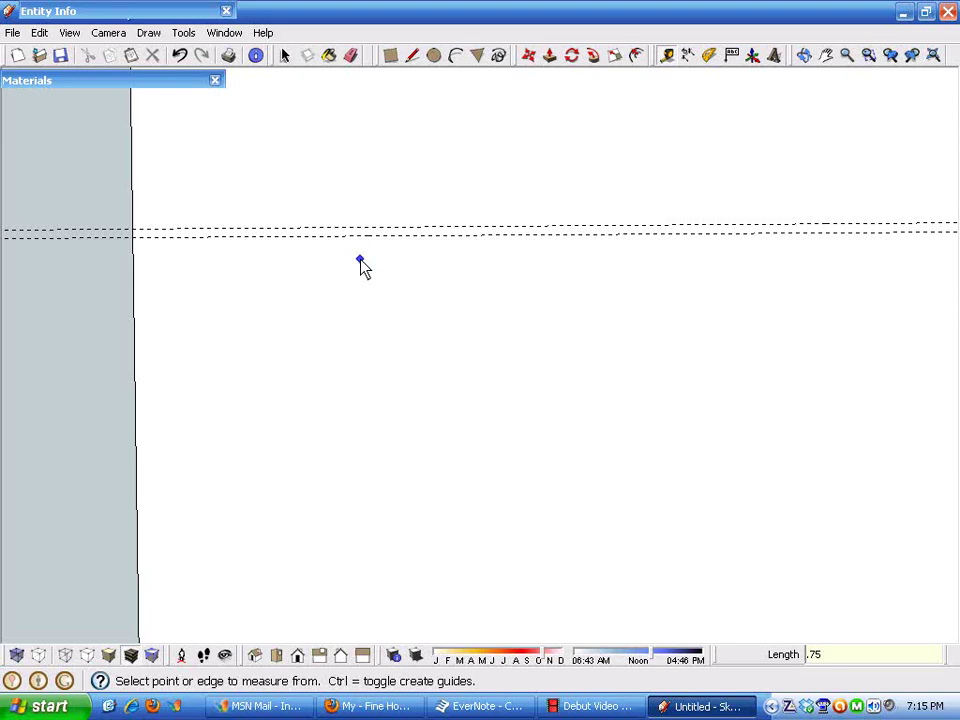
pyautogui.click(362, 234)
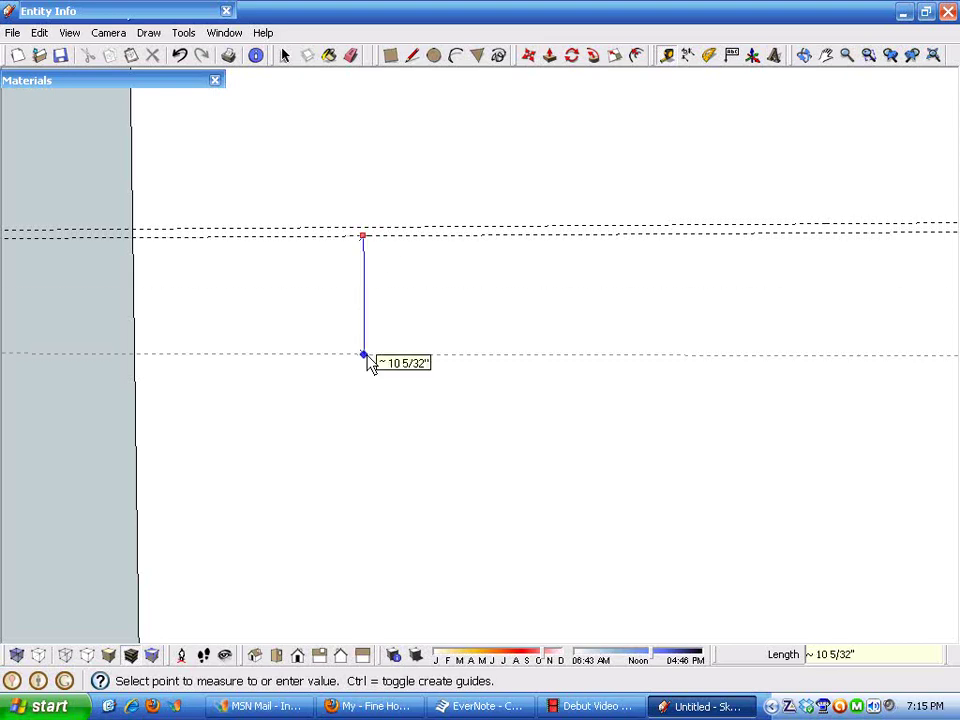
pyautogui.write('18')
pyautogui.press('Return')
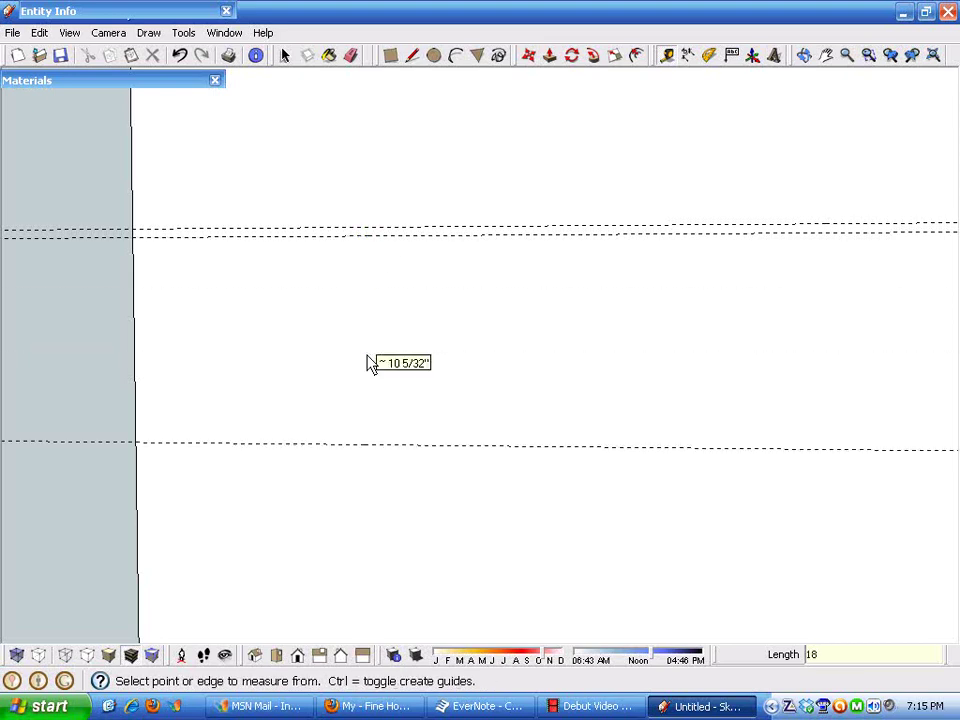
# Add a vertical guide 24" in from the wall's left edge.
pyautogui.click(134, 335)
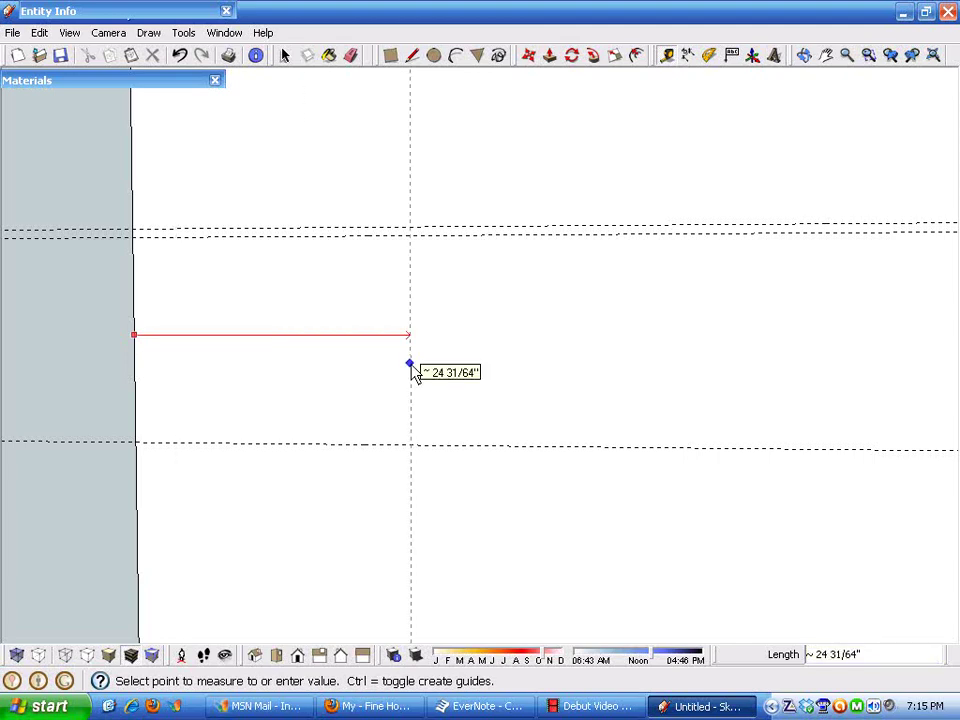
pyautogui.write('24')
pyautogui.press('Return')
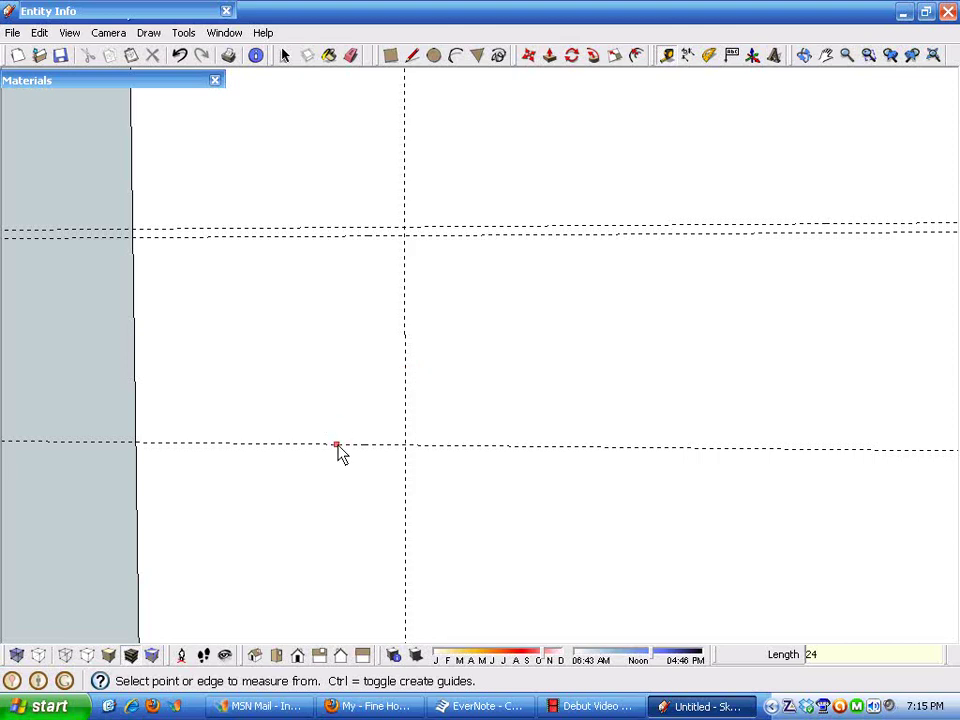
pyautogui.moveTo(338, 450); pyautogui.dragTo(360, 437, button='middle')
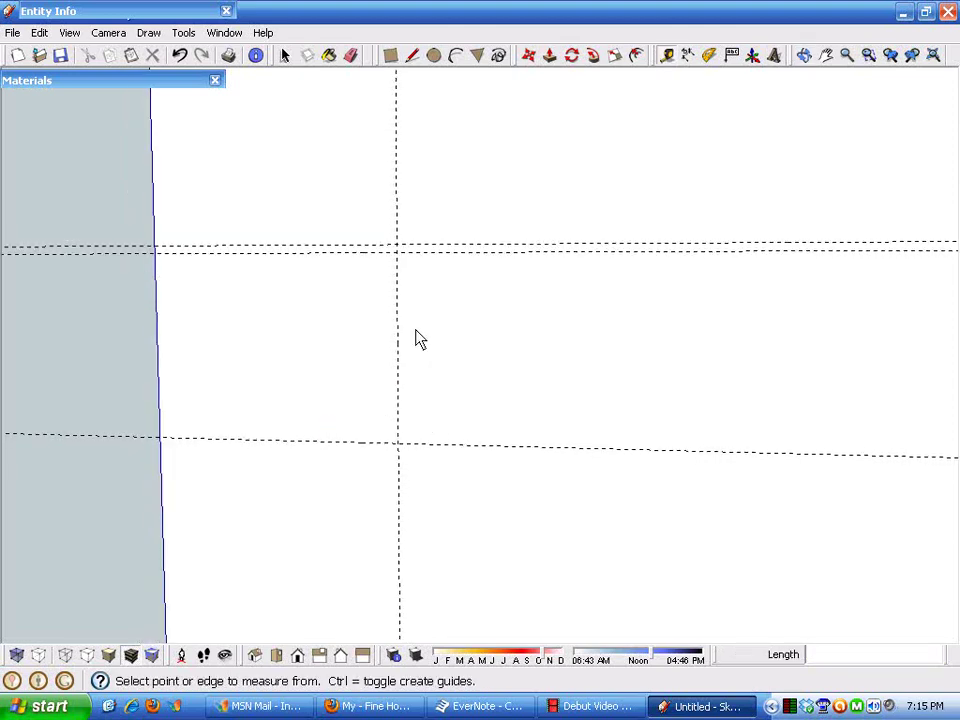
# Draw a rectangle between the upper and lower guide crossings.
pyautogui.click(391, 55)
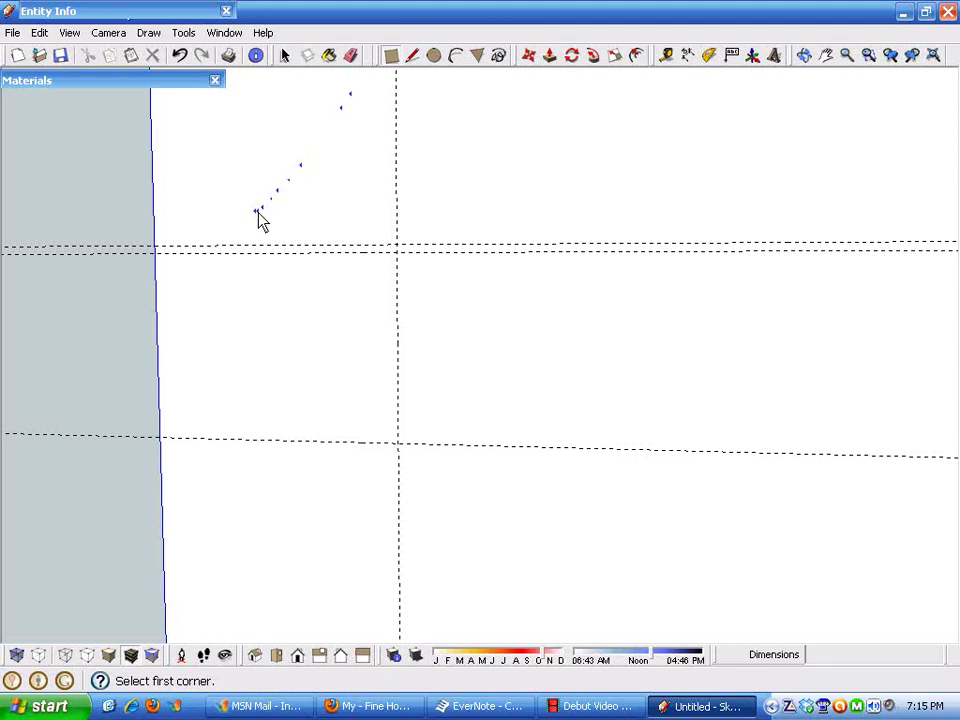
pyautogui.click(154, 247)
pyautogui.click(398, 443)
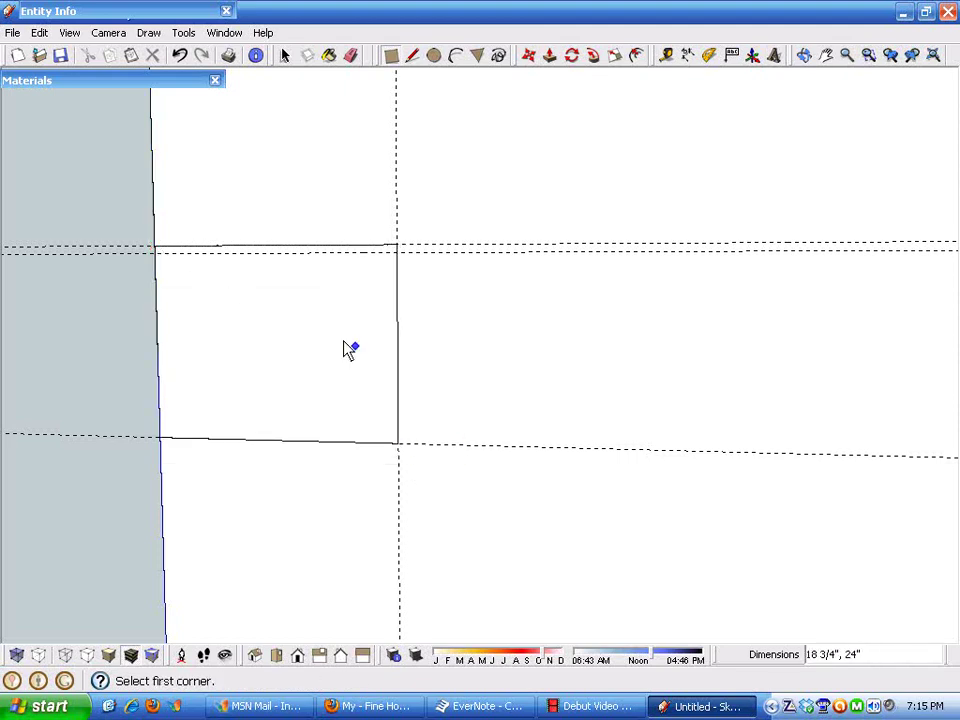
# Draw a line along the lower guide to the right wall edge, then select the new face.
pyautogui.click(412, 56)
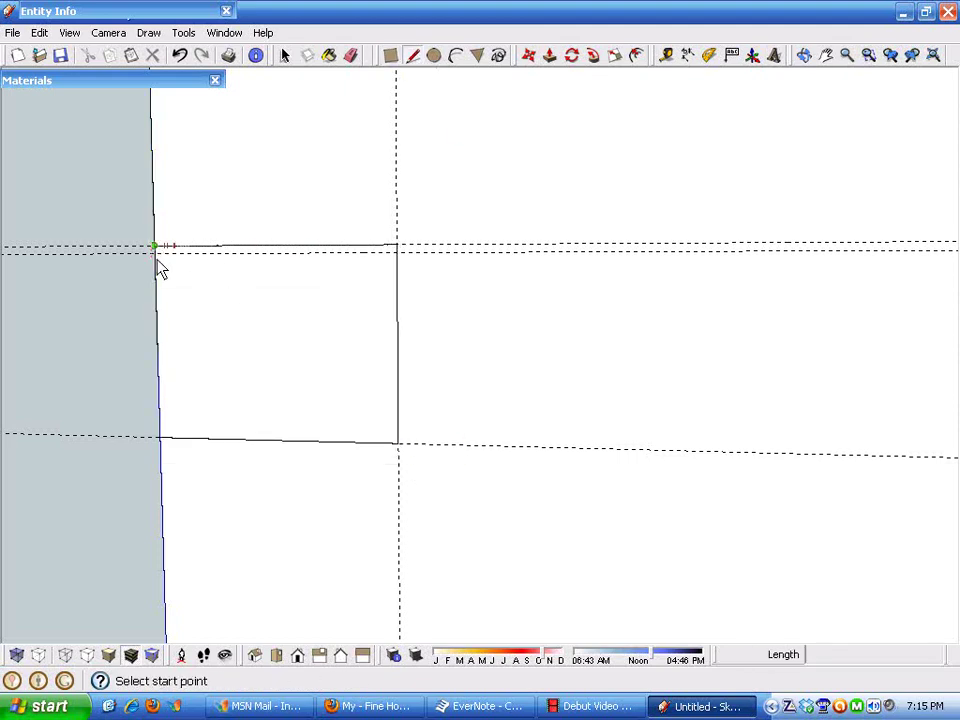
pyautogui.scroll(3, 186, 314)
pyautogui.click(108, 179)
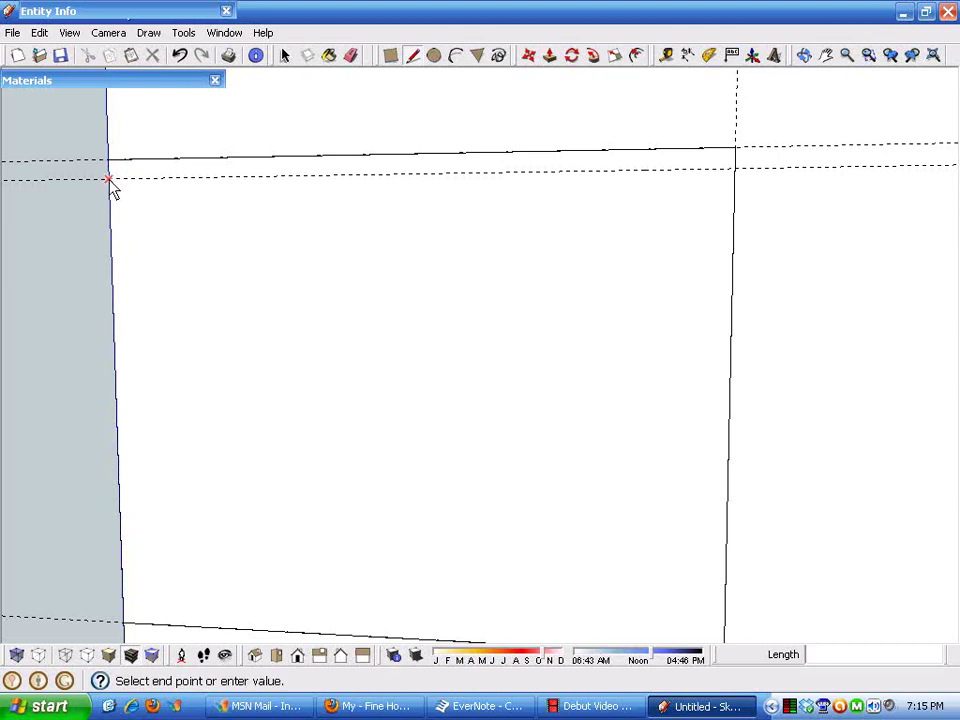
pyautogui.click(735, 170)
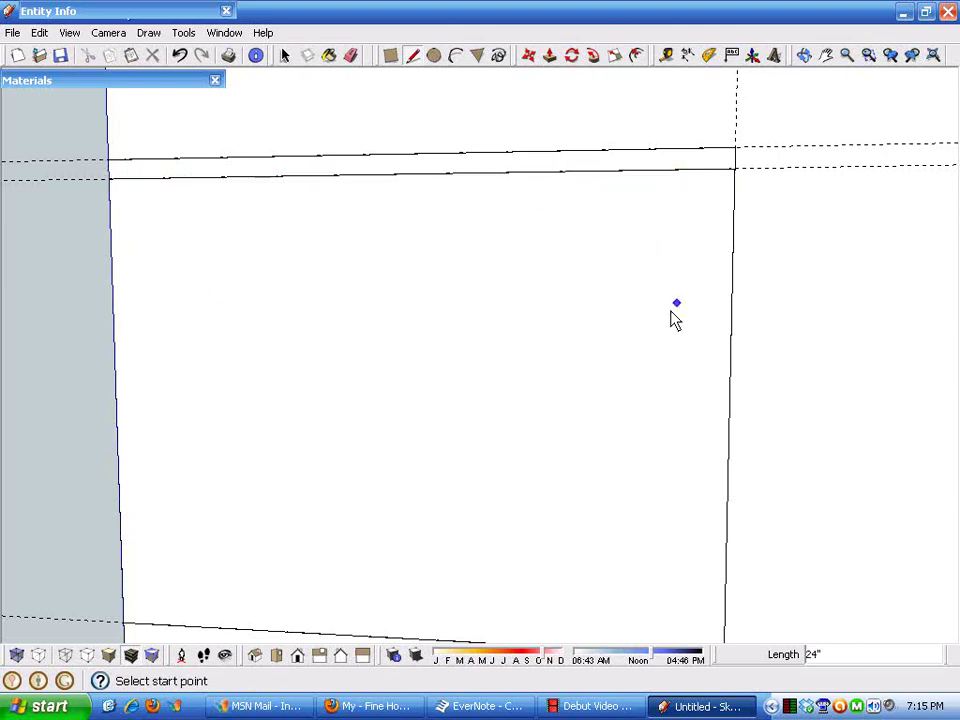
pyautogui.press('space')
pyautogui.click(333, 409)
# Select the lower face's outline and offset it 1.5" inward.
pyautogui.doubleClick(253, 396)
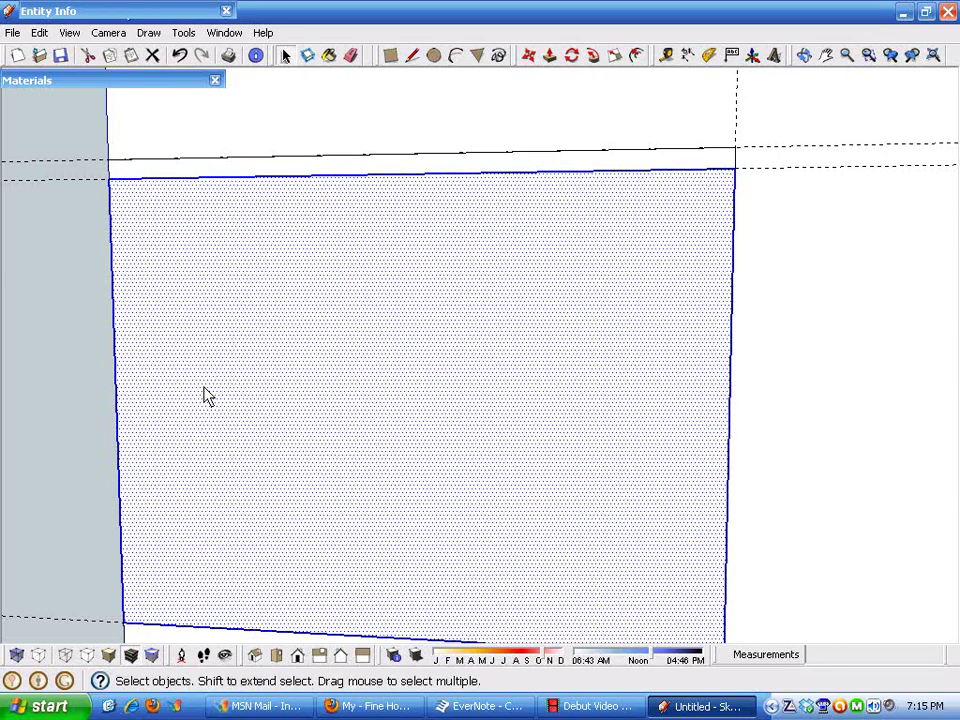
pyautogui.keyDown('shift'); pyautogui.click(122, 386); pyautogui.keyUp('shift')
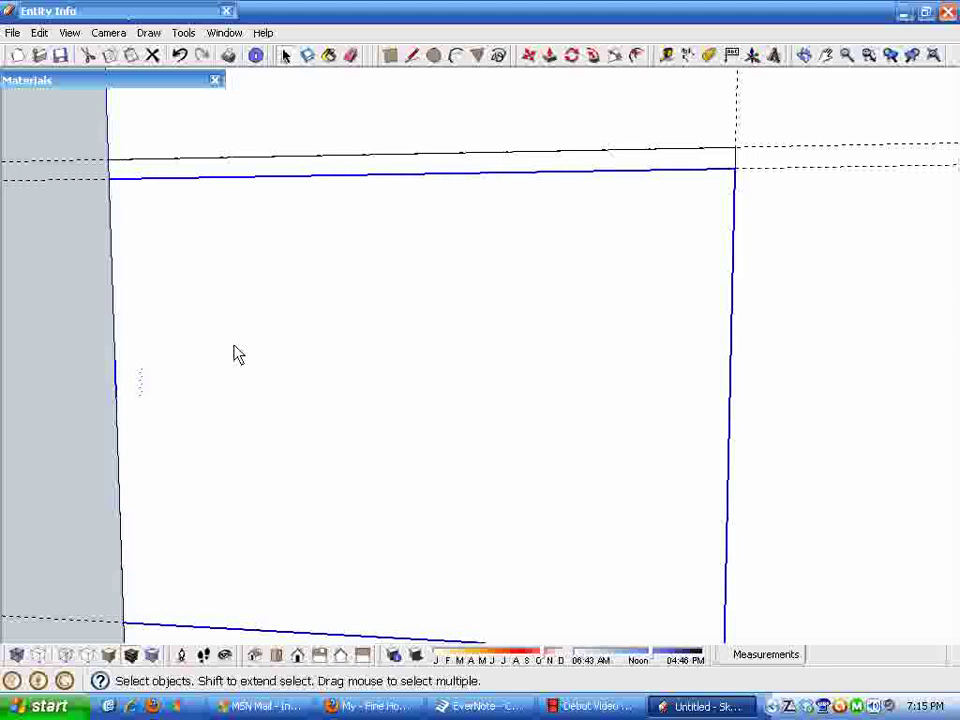
pyautogui.click(666, 55)
pyautogui.click(716, 268)
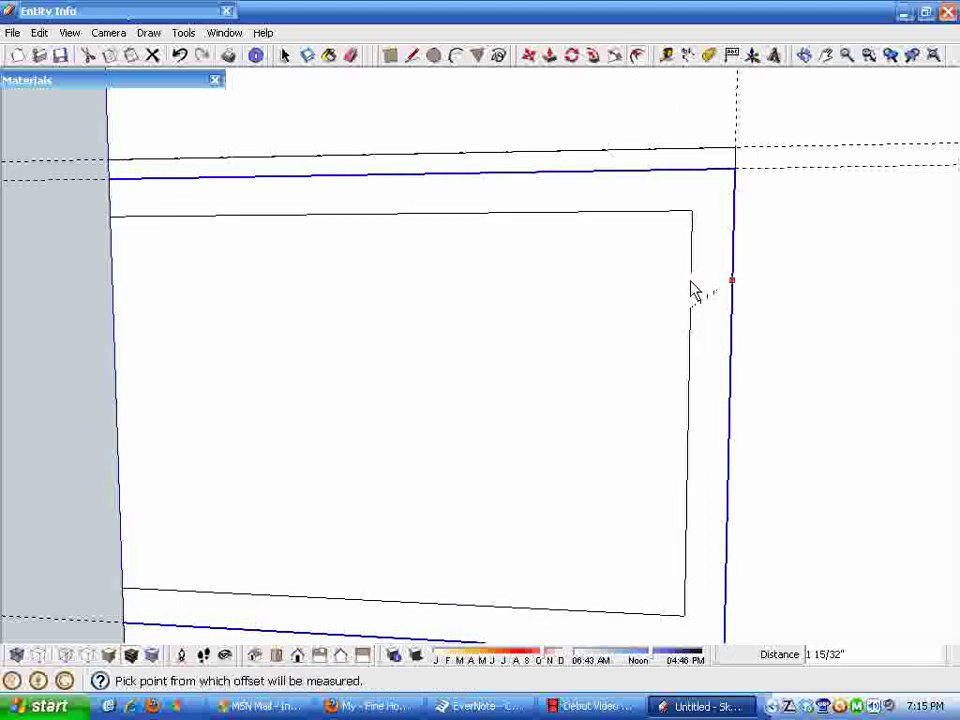
pyautogui.click(692, 289)
pyautogui.write('1')
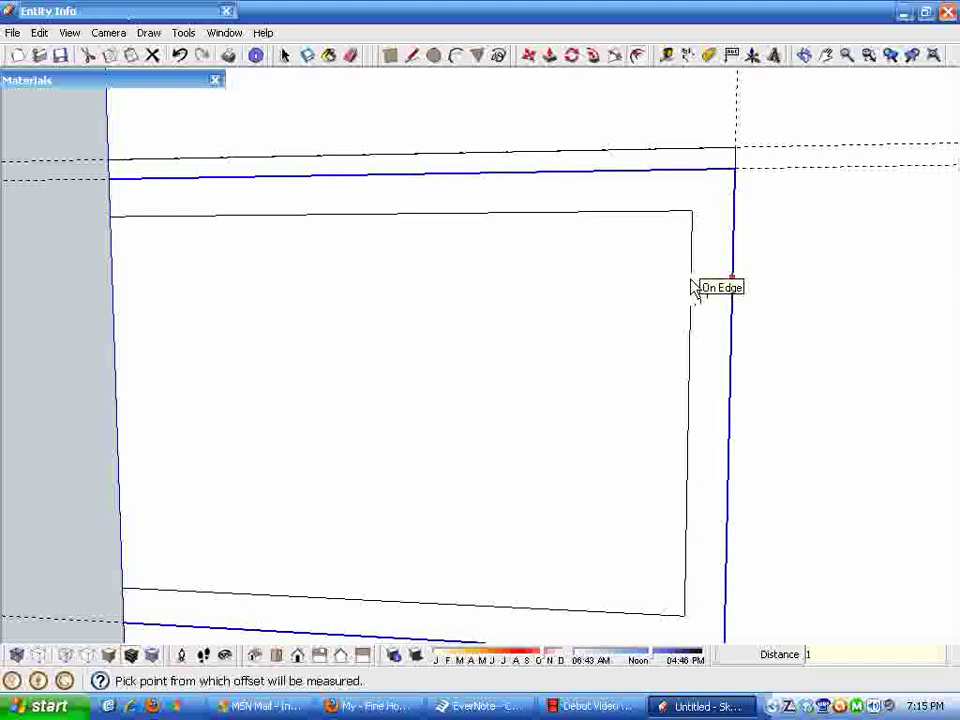
pyautogui.write('.5')
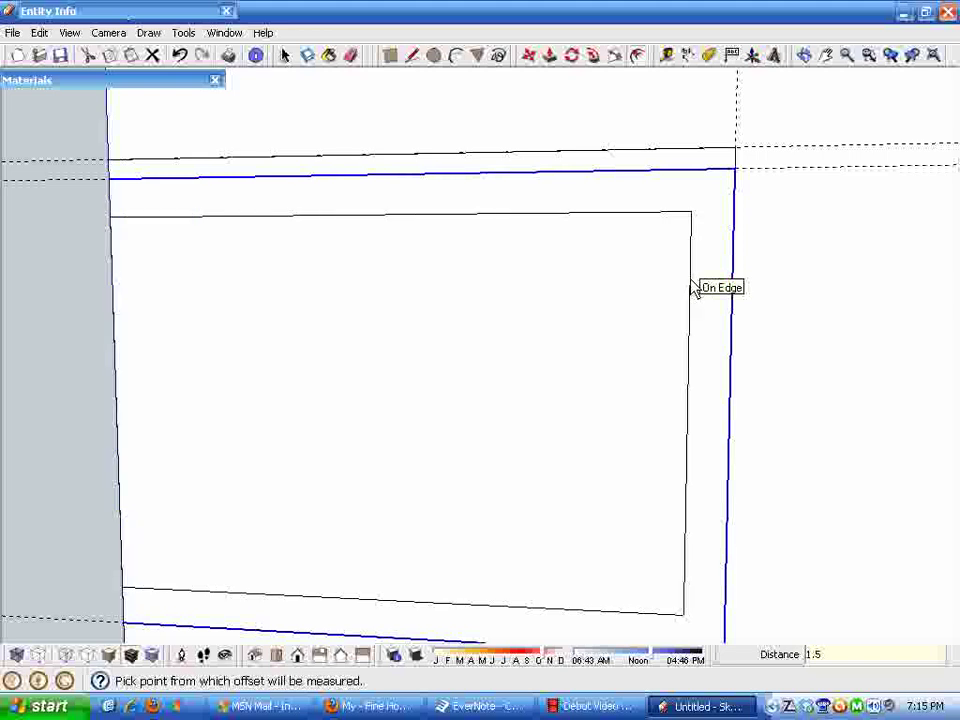
pyautogui.scroll(-2, 621, 285)
pyautogui.moveTo(621, 285); pyautogui.dragTo(555, 322, button='middle')
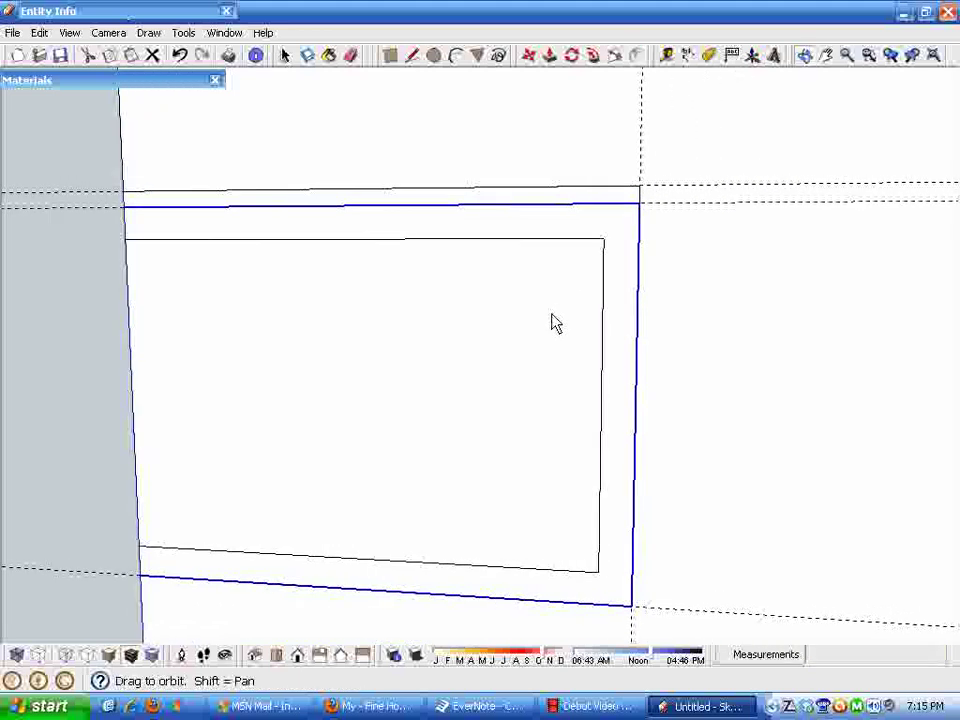
# Clear the selection and erase the dashed guides around the window opening.
pyautogui.click(352, 56)
pyautogui.press('Escape')
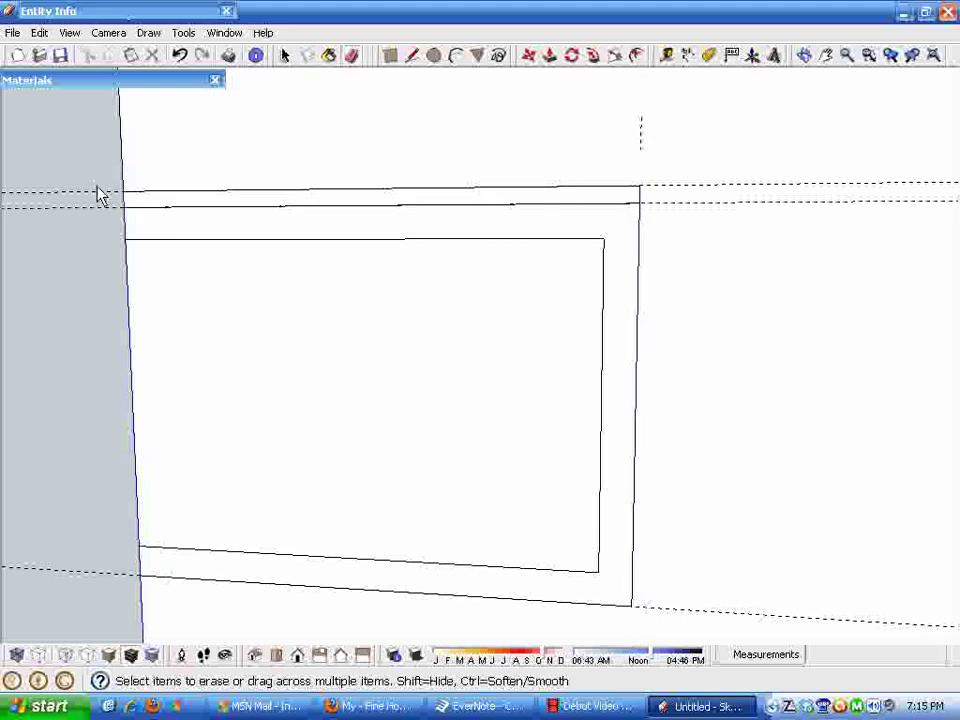
pyautogui.moveTo(94, 195); pyautogui.dragTo(90, 234)
pyautogui.scroll(-4, 411, 279)
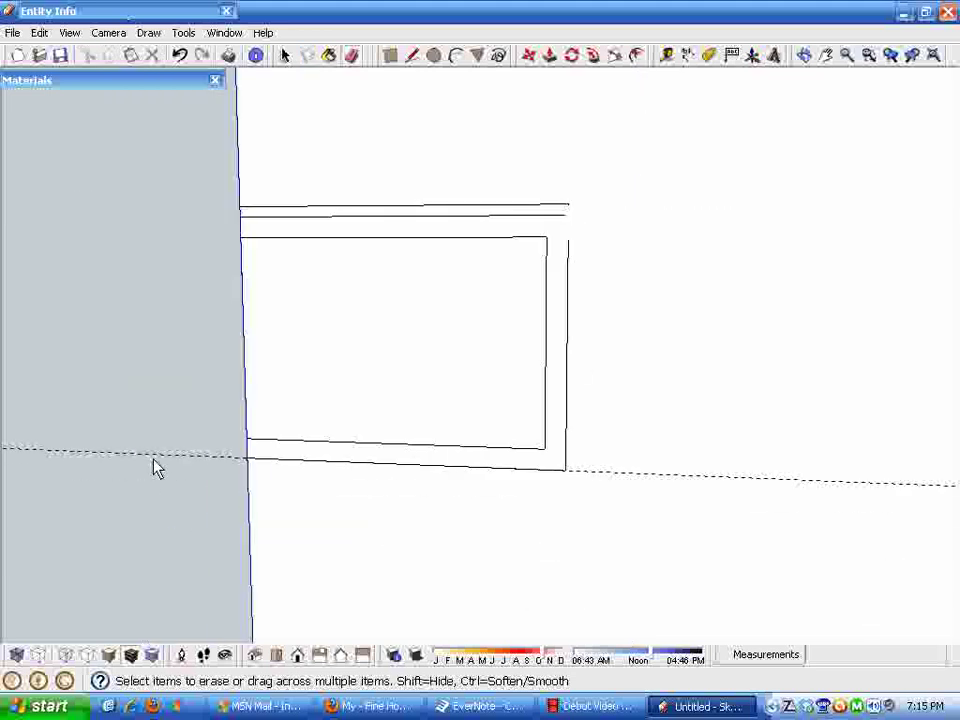
pyautogui.moveTo(158, 478)
pyautogui.mouseDown(button='middle')
pyautogui.moveTo(399, 491)
pyautogui.moveTo(478, 521)
pyautogui.moveTo(414, 249)
pyautogui.moveTo(447, 347)
pyautogui.moveTo(437, 409)
pyautogui.moveTo(424, 422)
pyautogui.mouseUp(button='middle')
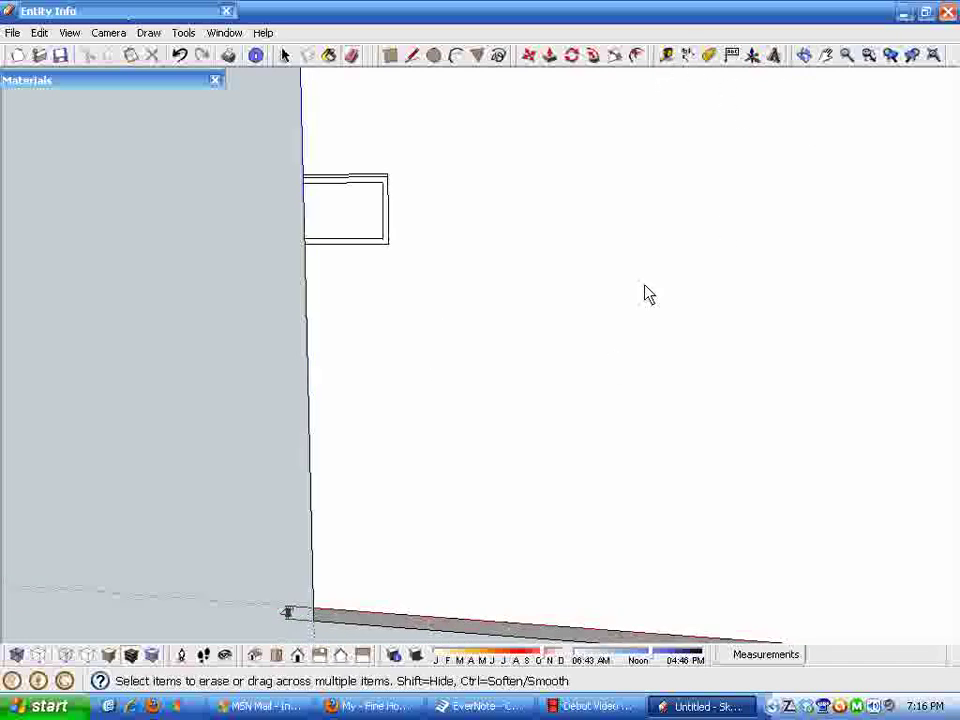
# Place trial dimensions at the wall's bottom corner with the Dimension tool.
pyautogui.click(688, 55)
pyautogui.scroll(5, 340, 645)
pyautogui.click(297, 585)
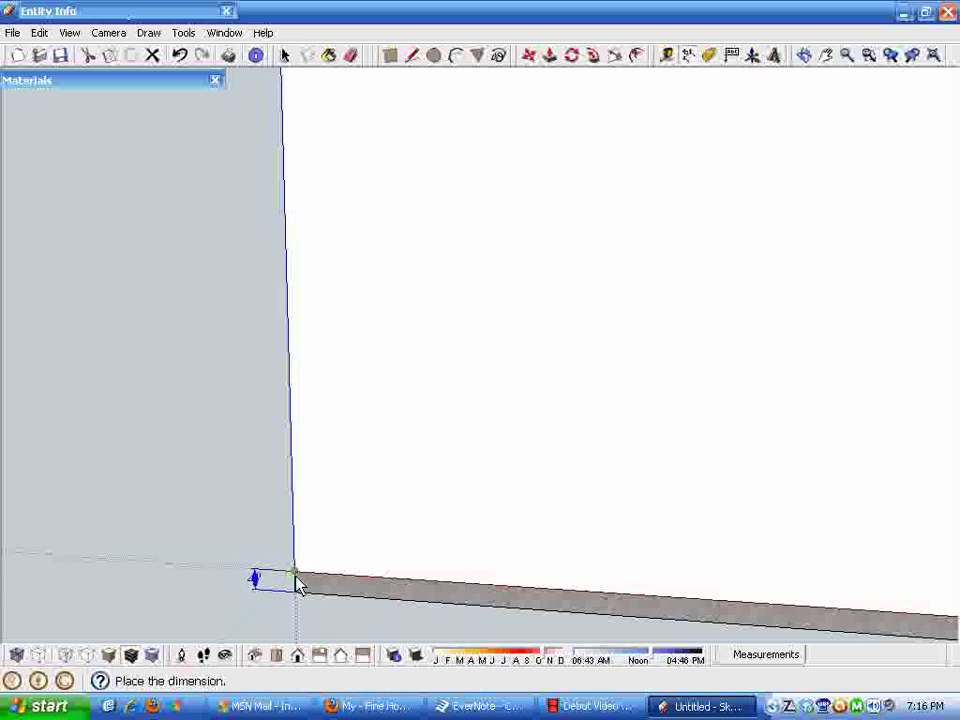
pyautogui.click(300, 595)
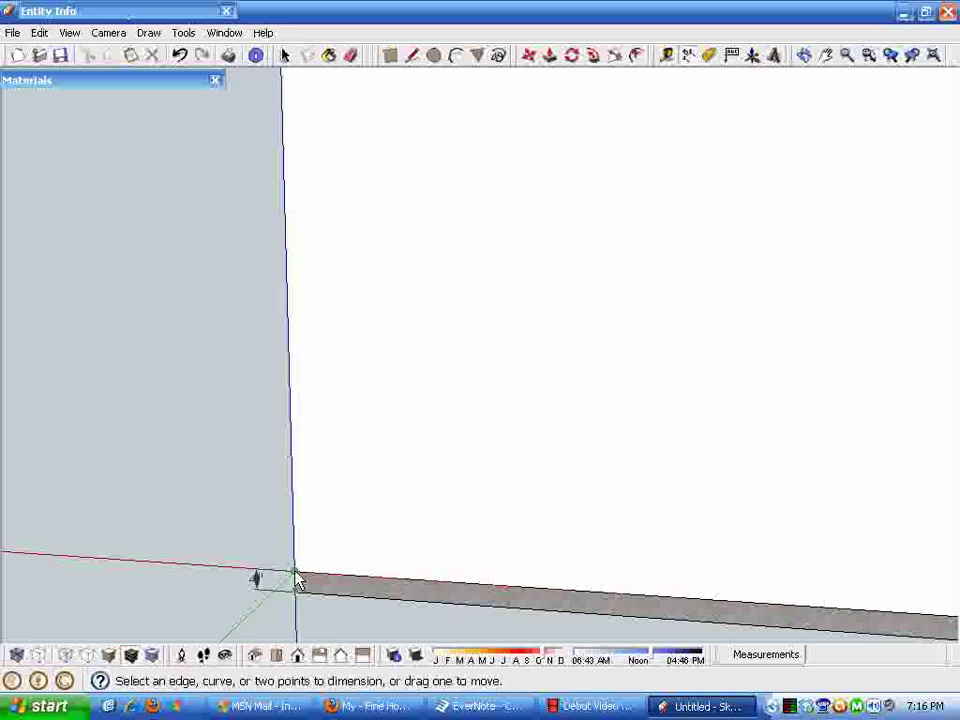
pyautogui.click(297, 580)
pyautogui.click(300, 582)
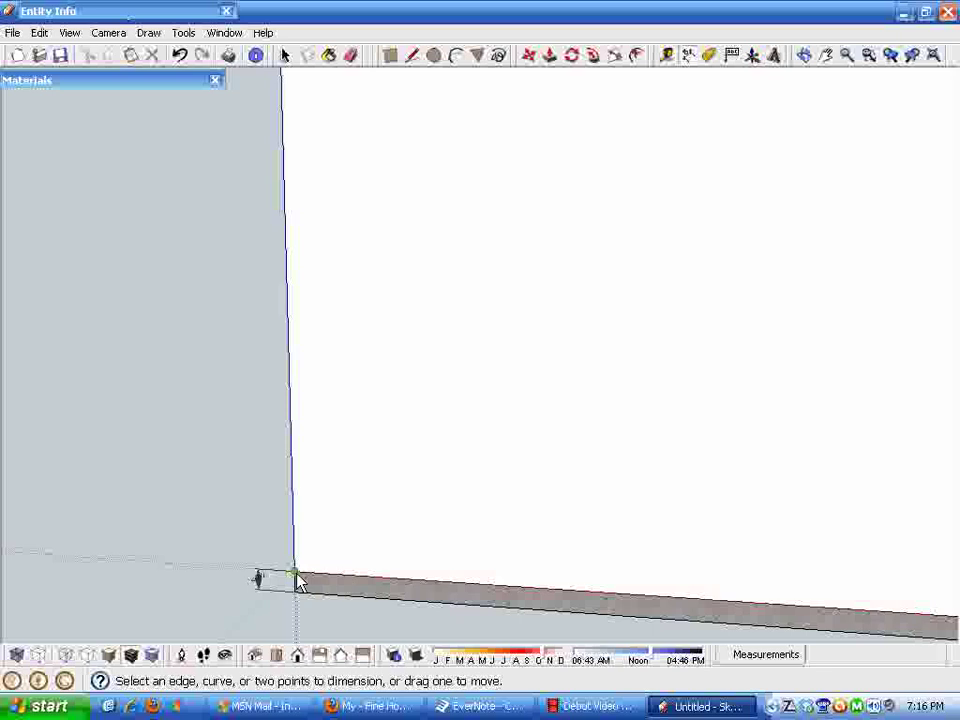
# Dimension the 123 3/4" height from the wall's base to the window's top corner, placed left.
pyautogui.click(295, 575)
pyautogui.moveTo(208, 551)
pyautogui.mouseDown(button='middle')
pyautogui.moveTo(236, 613)
pyautogui.moveTo(250, 592)
pyautogui.moveTo(219, 534)
pyautogui.mouseUp(button='middle')
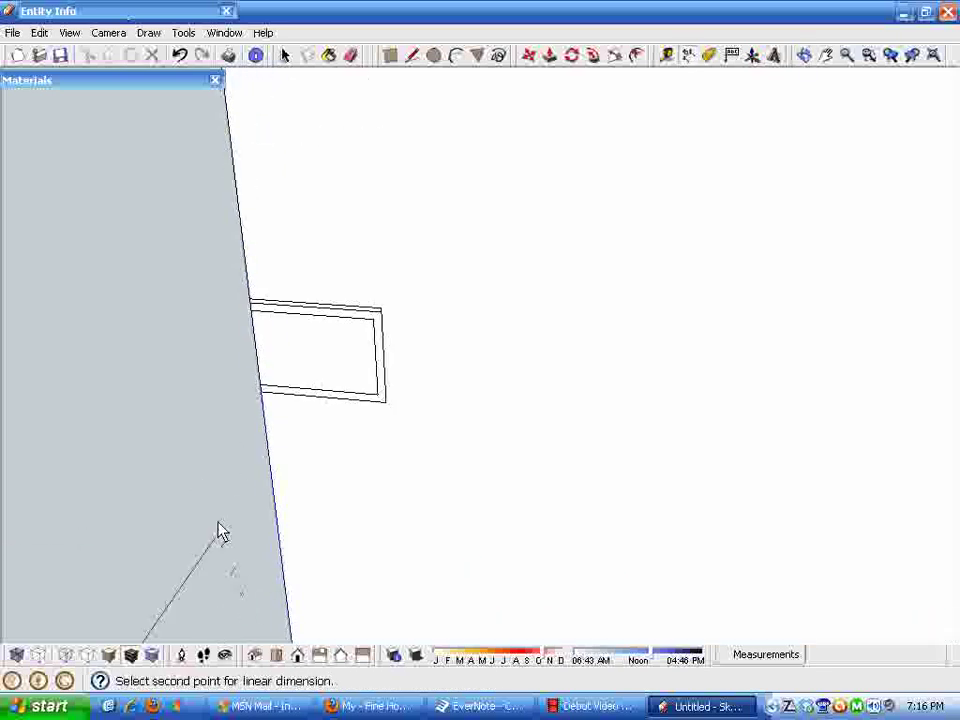
pyautogui.scroll(3, 300, 223)
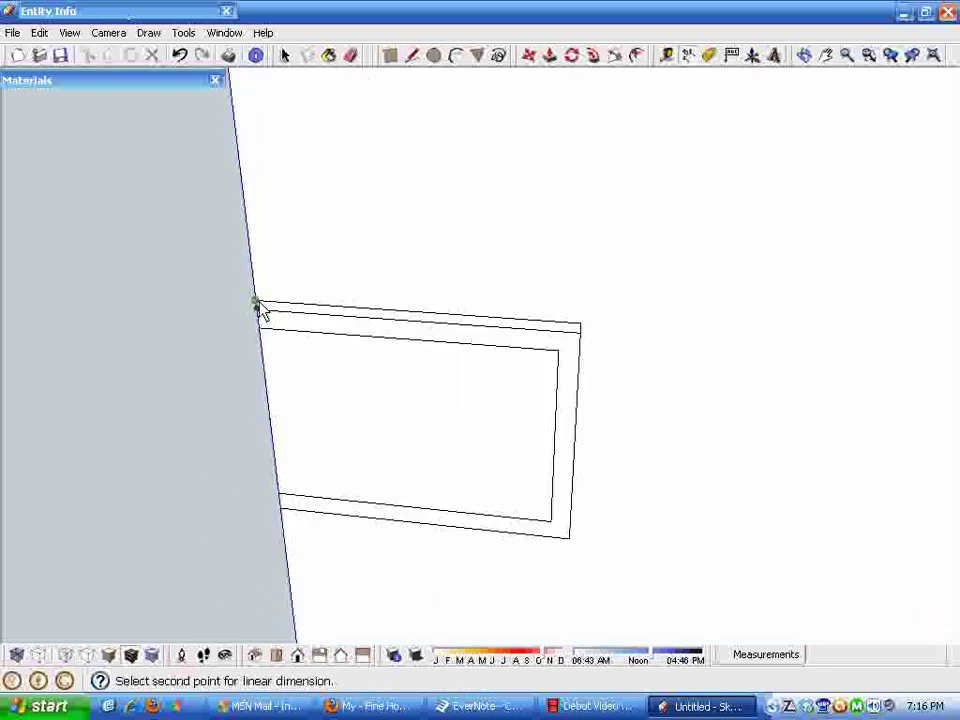
pyautogui.click(257, 306)
pyautogui.click(174, 300)
pyautogui.moveTo(244, 368); pyautogui.dragTo(279, 583, button='middle')
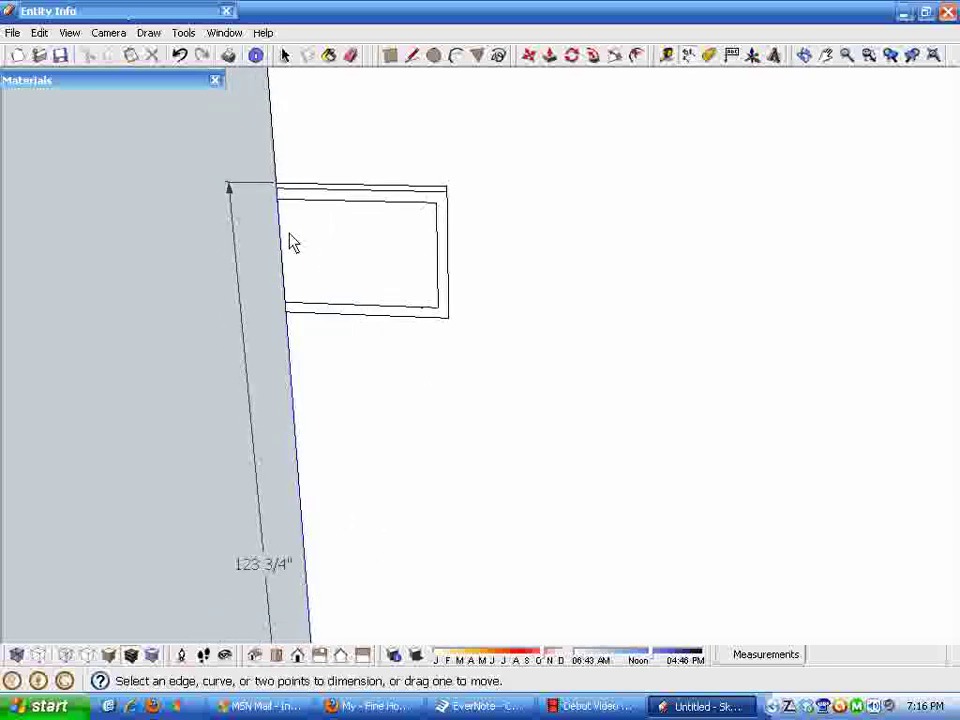
# Set the Model Info length unit format to Architectural.
pyautogui.click(224, 33)
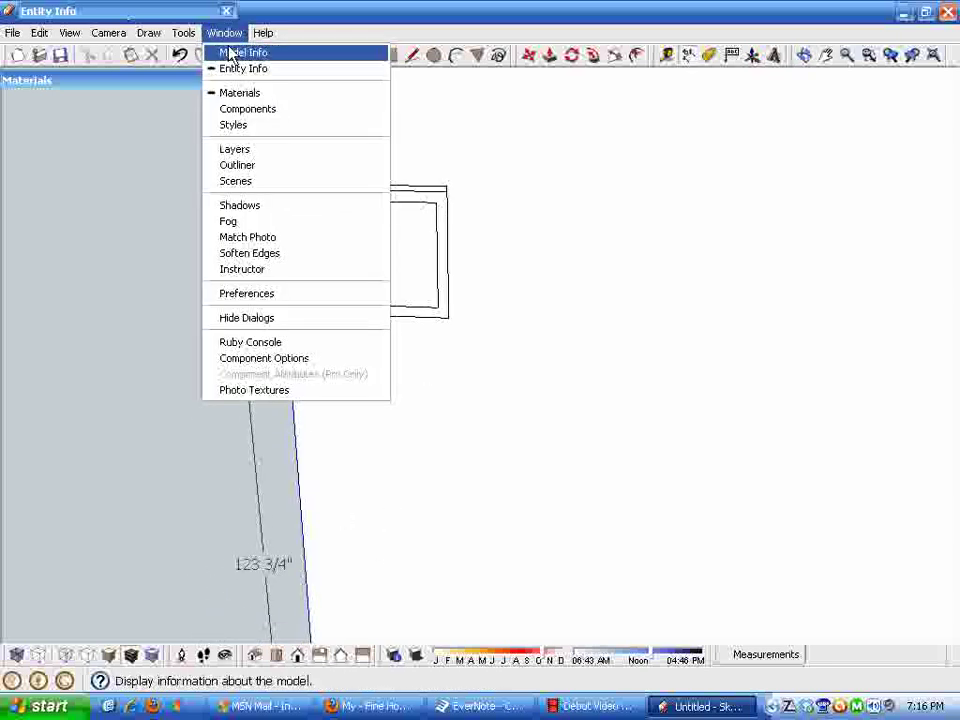
pyautogui.click(231, 53)
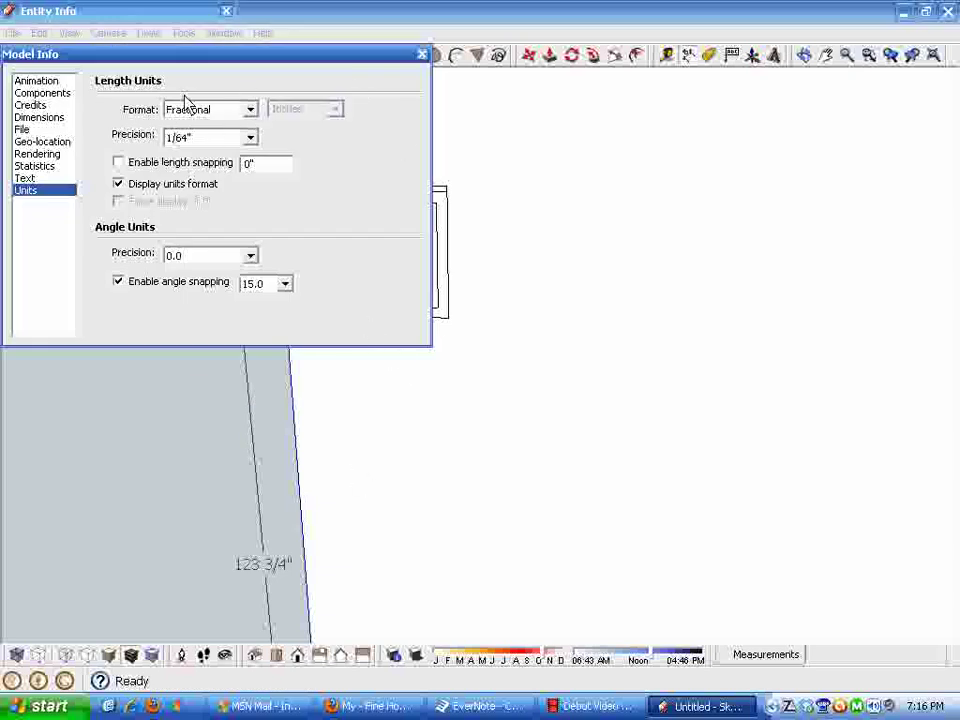
pyautogui.moveTo(197, 63)
pyautogui.mouseDown()
pyautogui.moveTo(228, 156)
pyautogui.moveTo(189, 43)
pyautogui.moveTo(199, 43)
pyautogui.mouseUp()
pyautogui.click(251, 92)
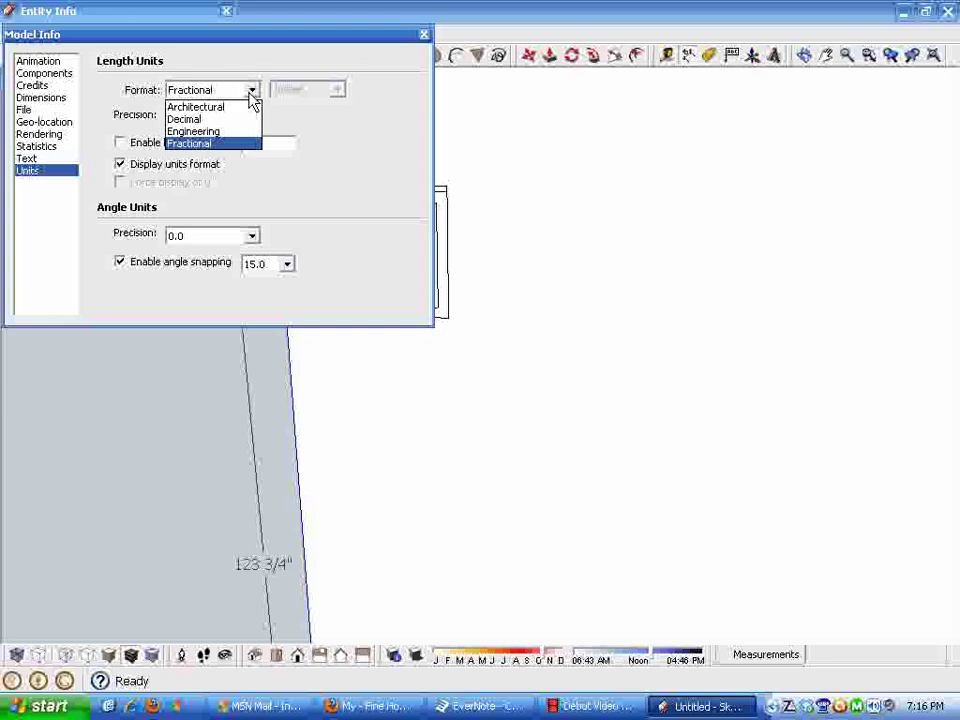
pyautogui.click(210, 107)
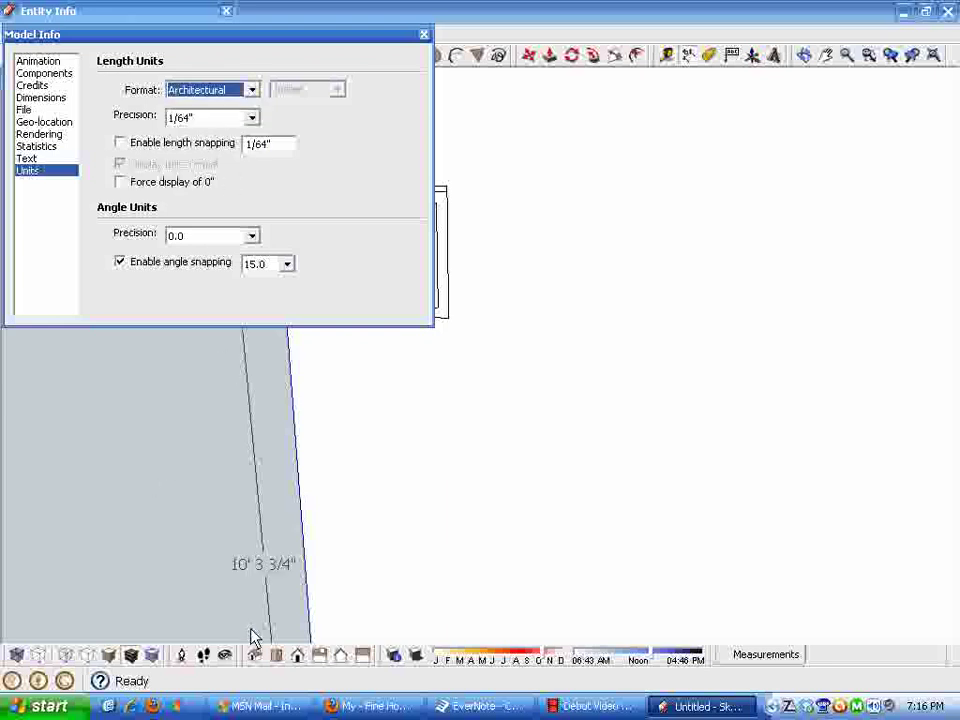
pyautogui.click(424, 34)
pyautogui.moveTo(110, 458); pyautogui.dragTo(293, 484, button='middle')
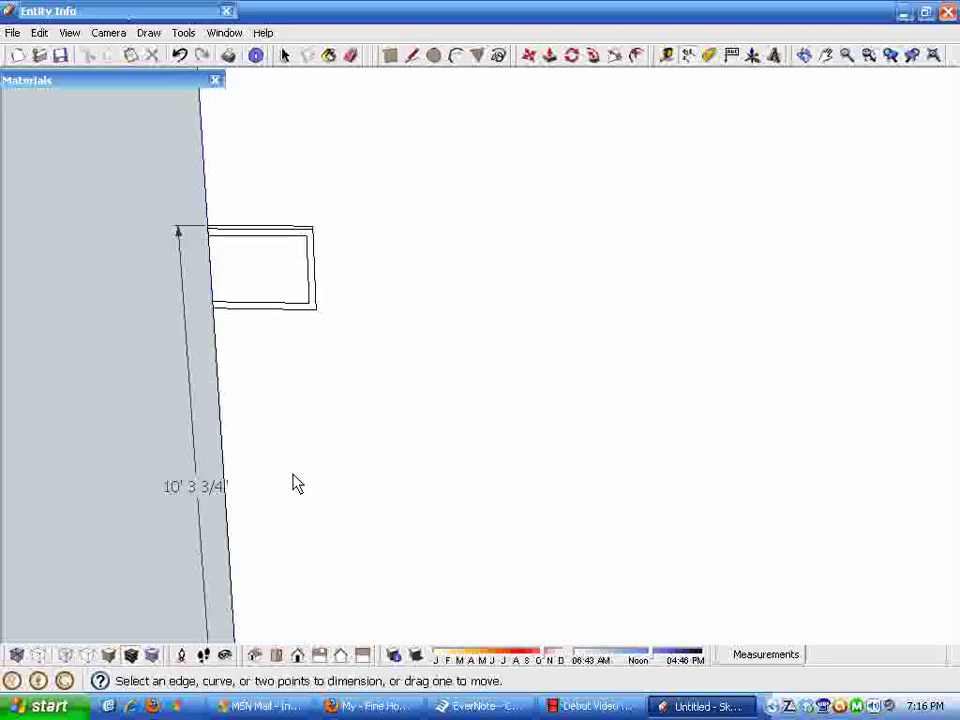
pyautogui.scroll(-3, 294, 500)
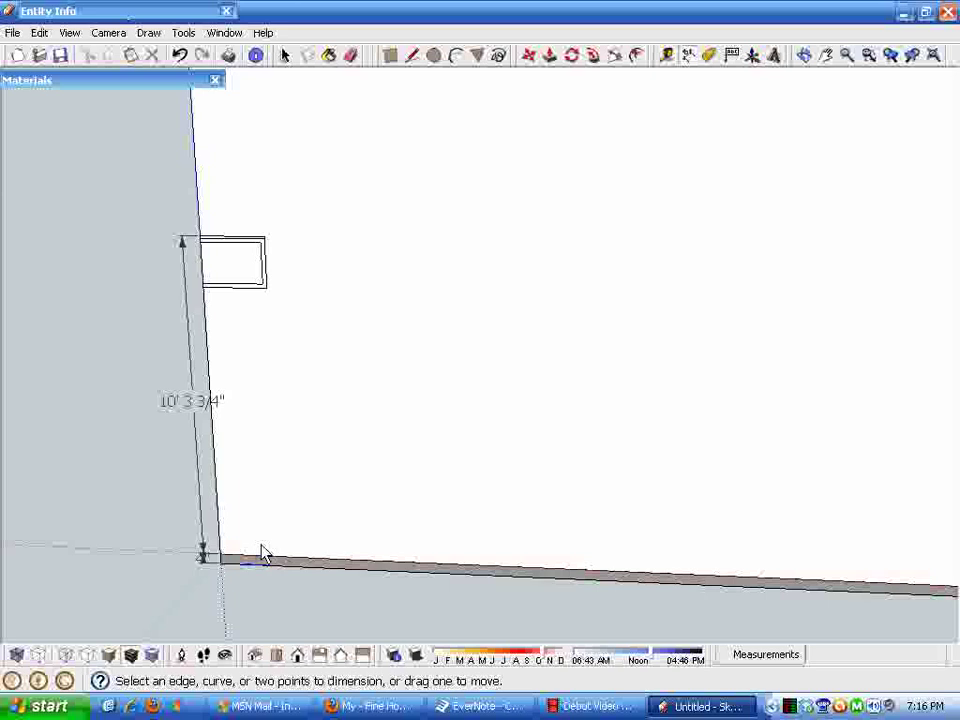
pyautogui.moveTo(264, 546); pyautogui.dragTo(247, 605, button='middle')
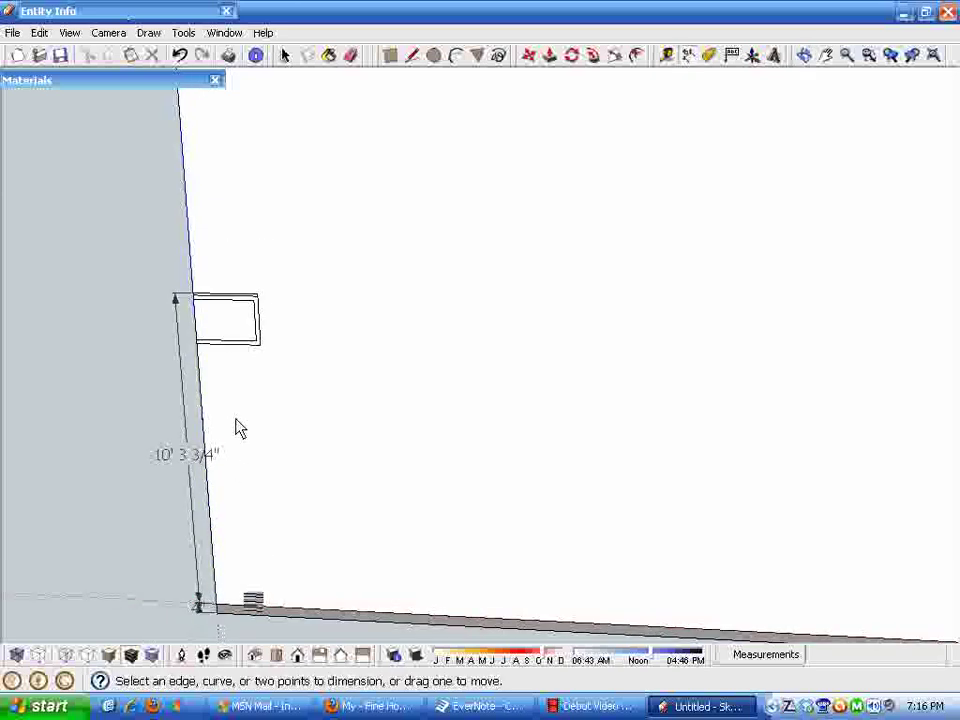
pyautogui.moveTo(237, 405); pyautogui.dragTo(306, 351, button='middle')
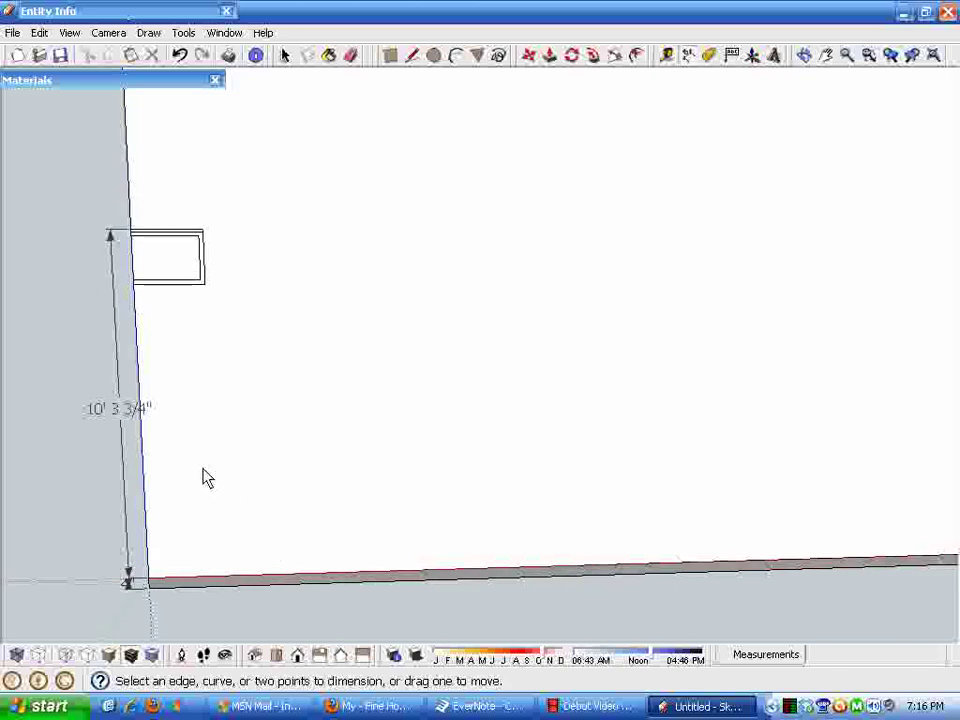
pyautogui.keyDown('shift'); pyautogui.moveTo(313, 422); pyautogui.dragTo(240, 382, button='middle'); pyautogui.keyUp('shift')
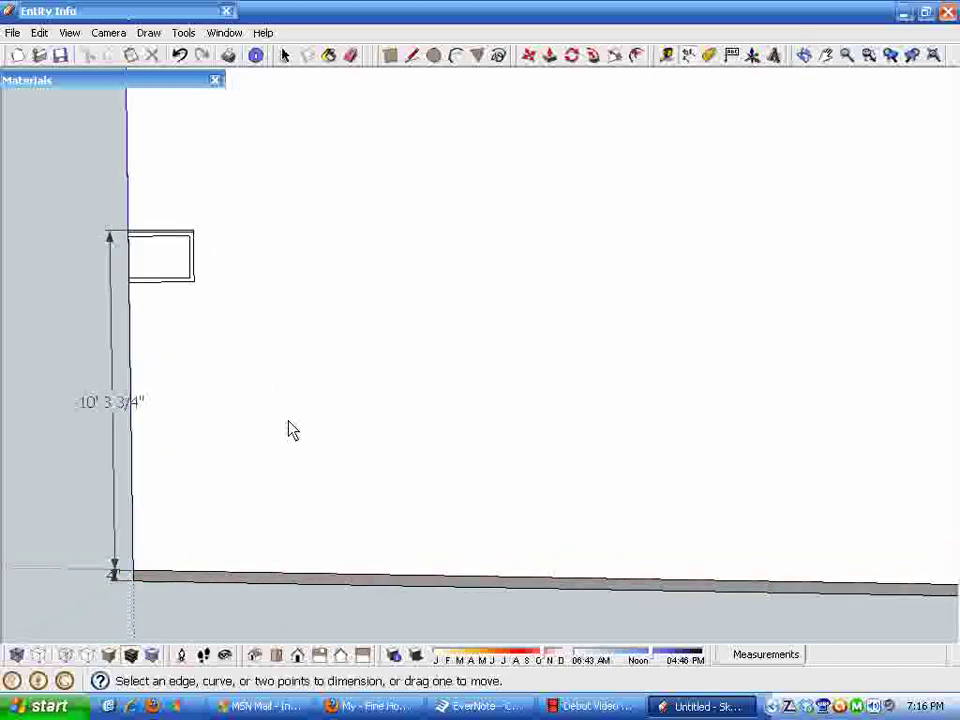